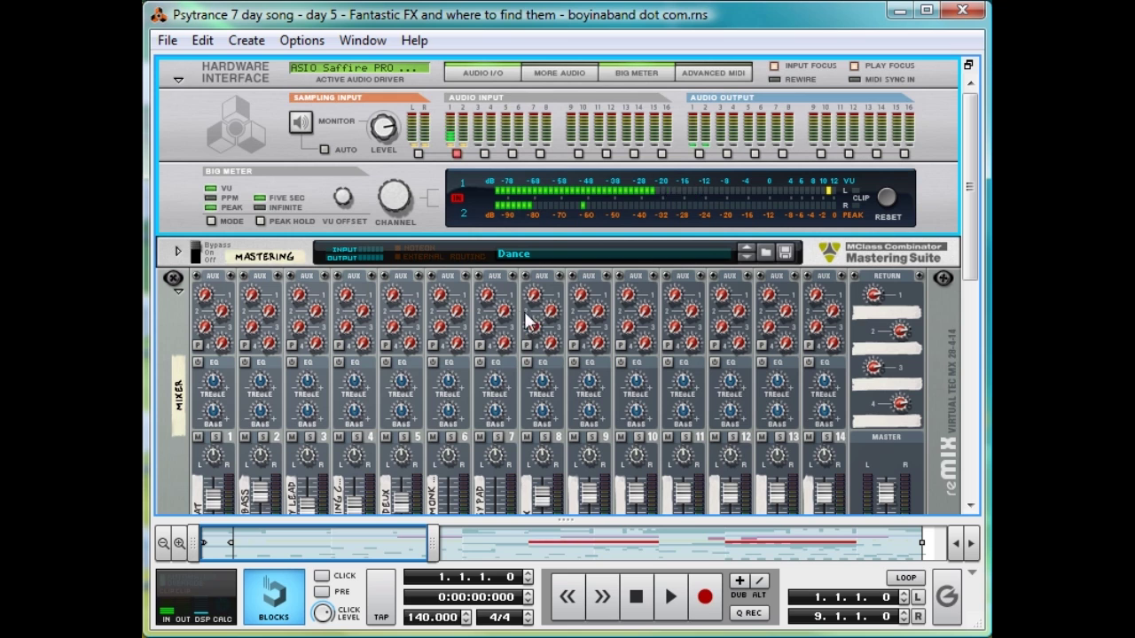
Unfold the FX combinator to reveal its Kong Drum Designer
{"action": "scroll", "coordinate": [518, 332], "scroll_direction": "down", "scroll_amount": 5}
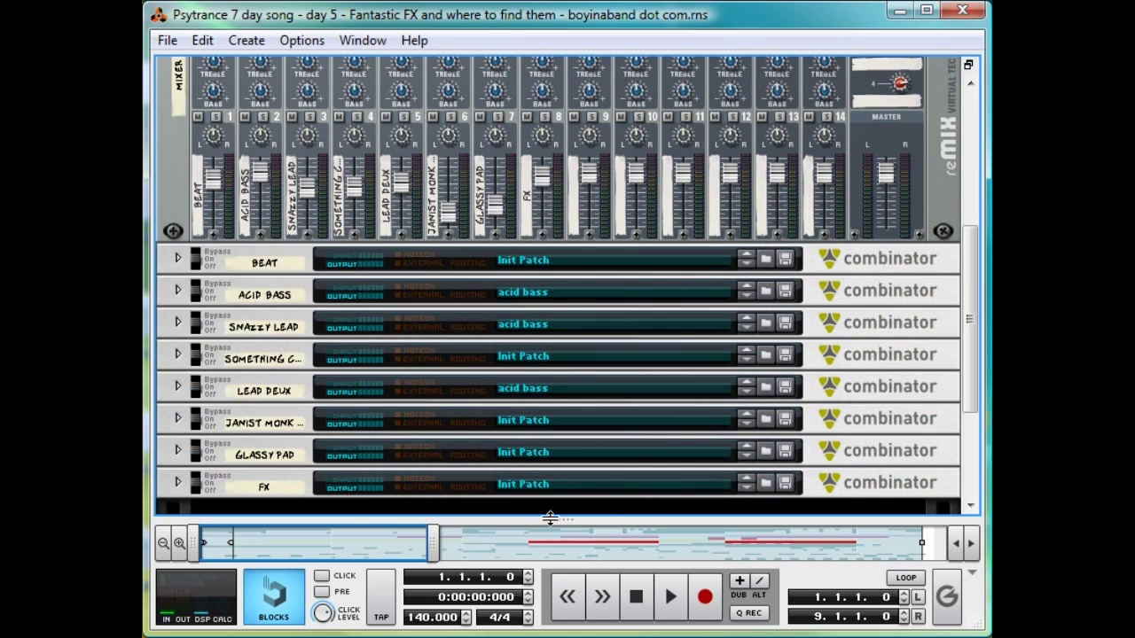
{"action": "left_click", "coordinate": [178, 482]}
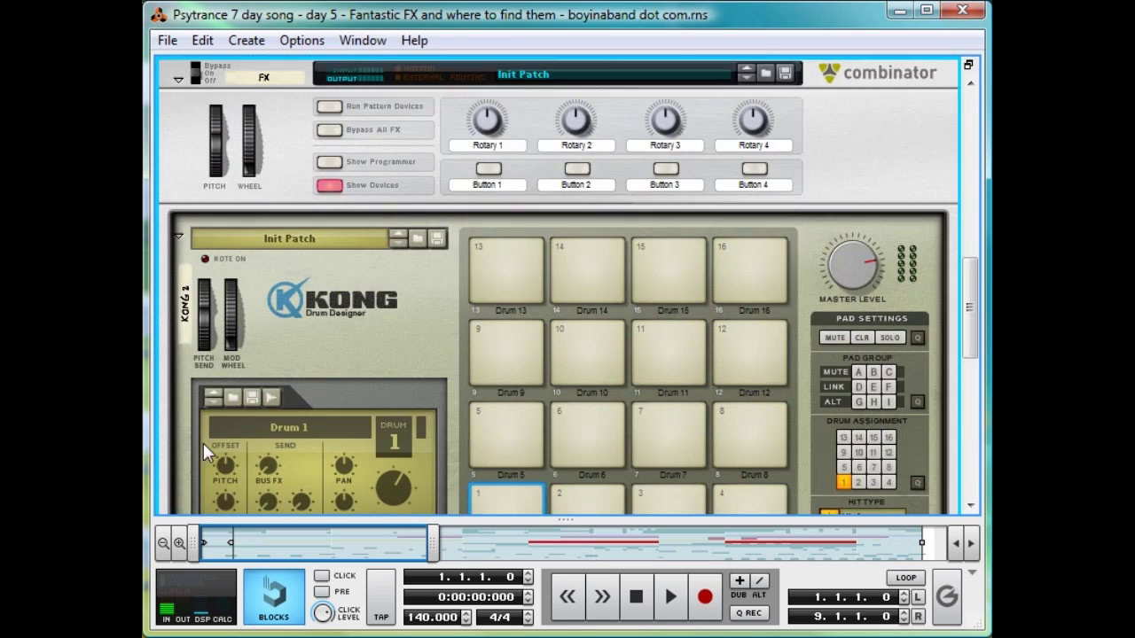
{"action": "scroll", "coordinate": [394, 272], "scroll_direction": "up", "scroll_amount": 2}
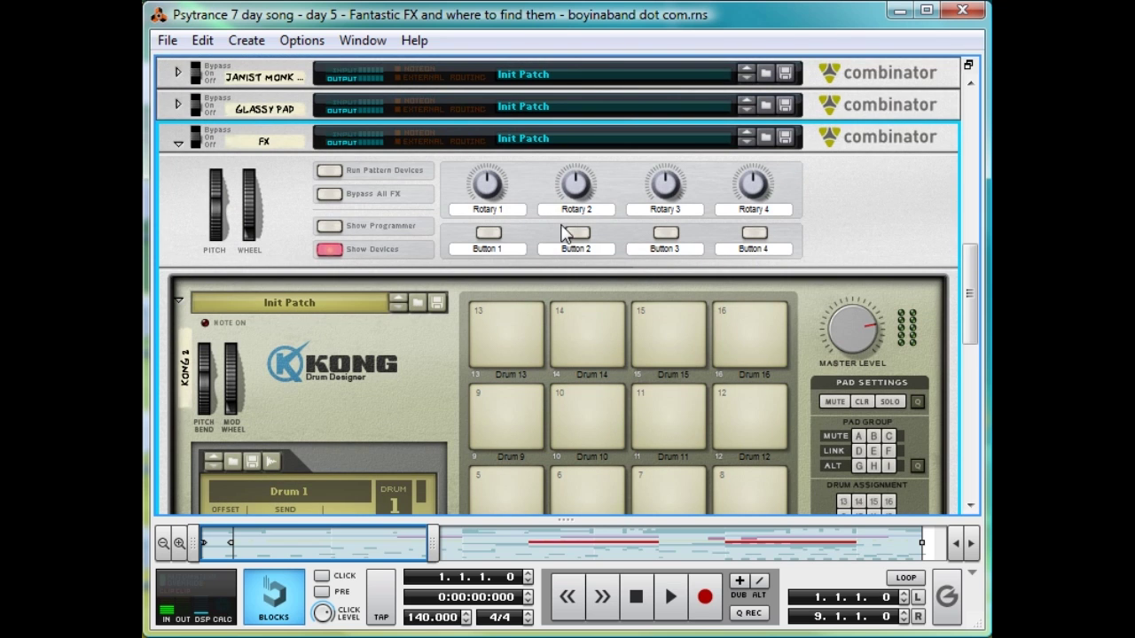
Audition Kong pads 1, 2 and 3
{"action": "scroll", "coordinate": [567, 232], "scroll_direction": "down", "scroll_amount": 2}
{"action": "left_click", "coordinate": [522, 447]}
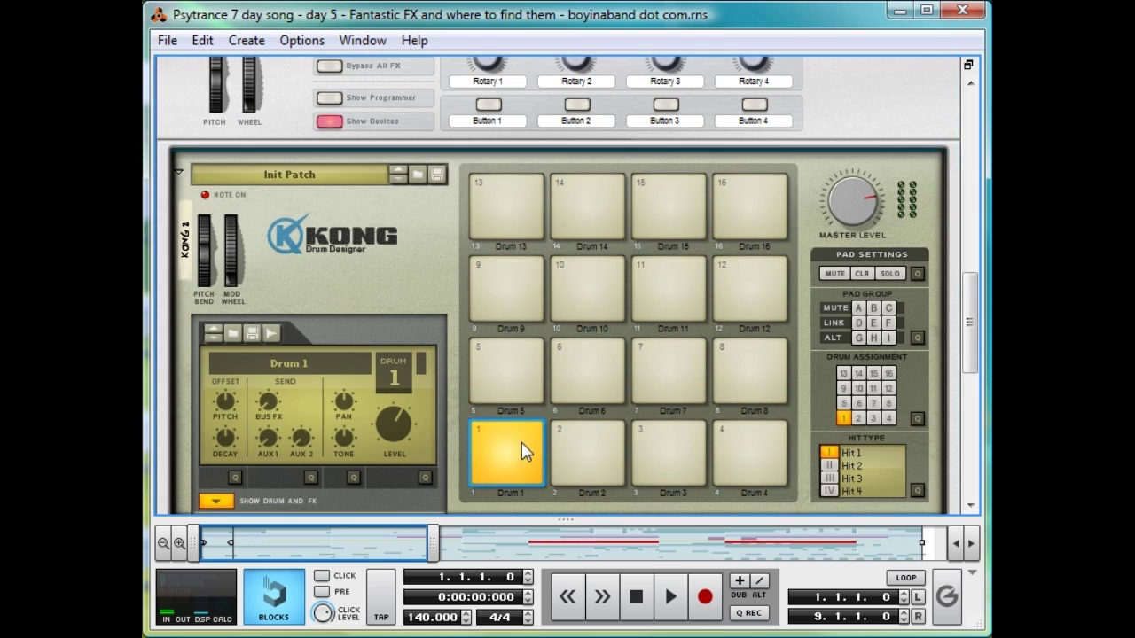
{"action": "left_click", "coordinate": [598, 450]}
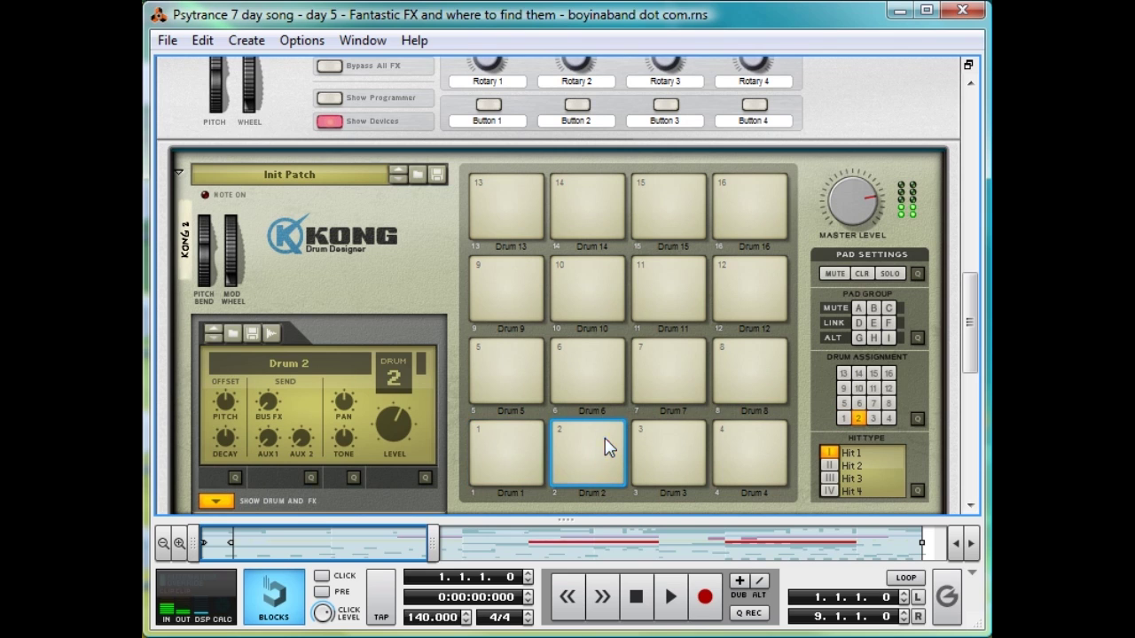
{"action": "left_click", "coordinate": [704, 441]}
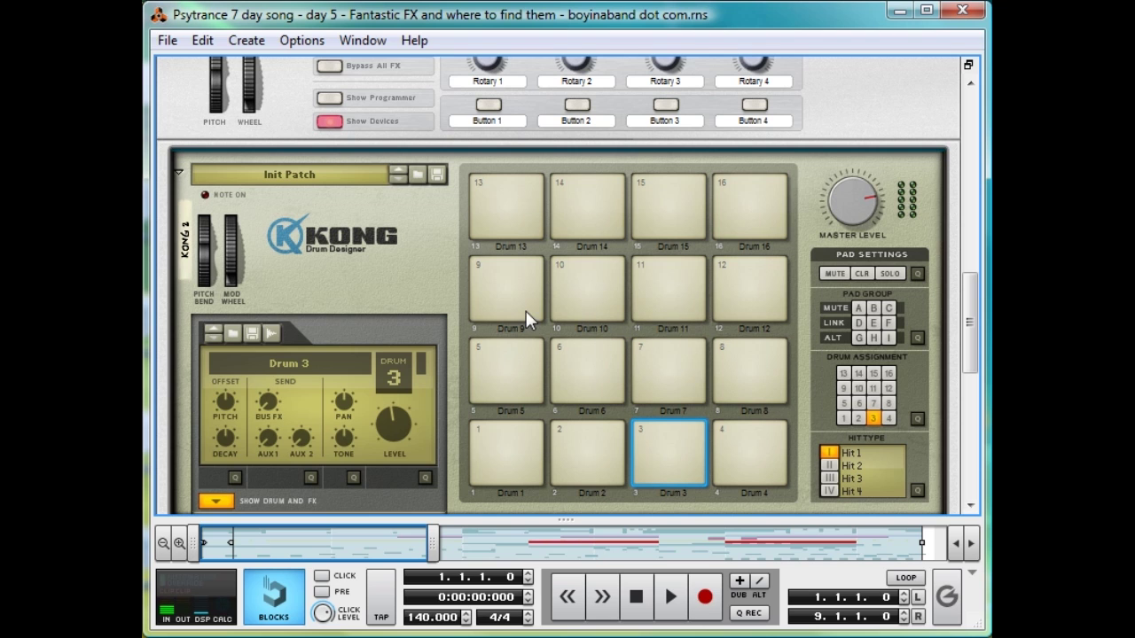
{"action": "scroll", "coordinate": [252, 359], "scroll_direction": "down", "scroll_amount": 3}
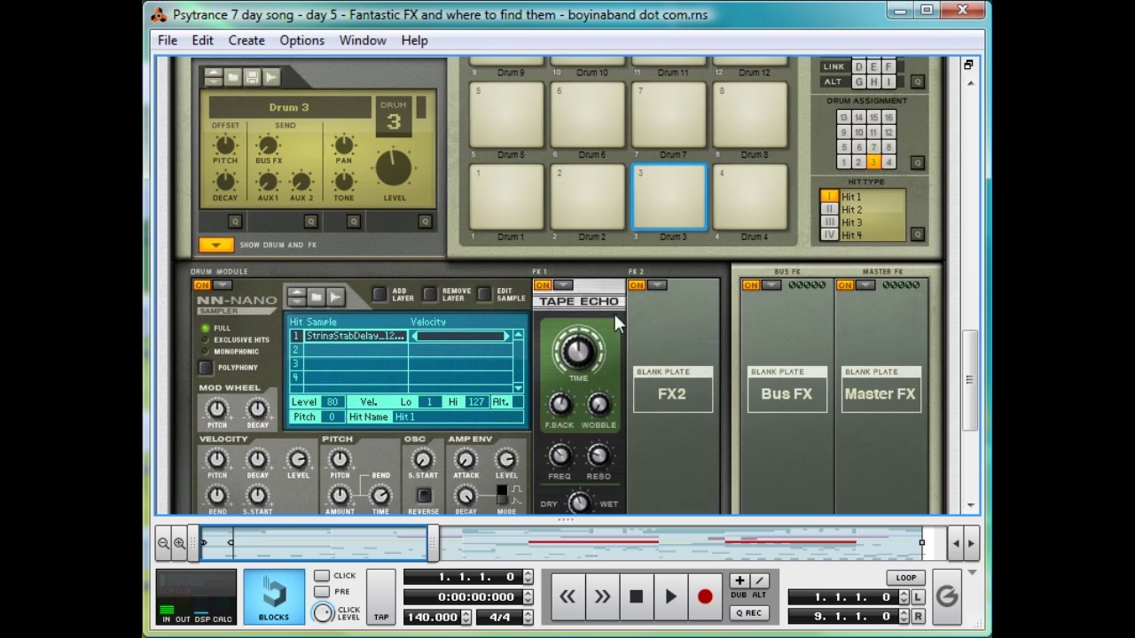
{"action": "left_click", "coordinate": [220, 242]}
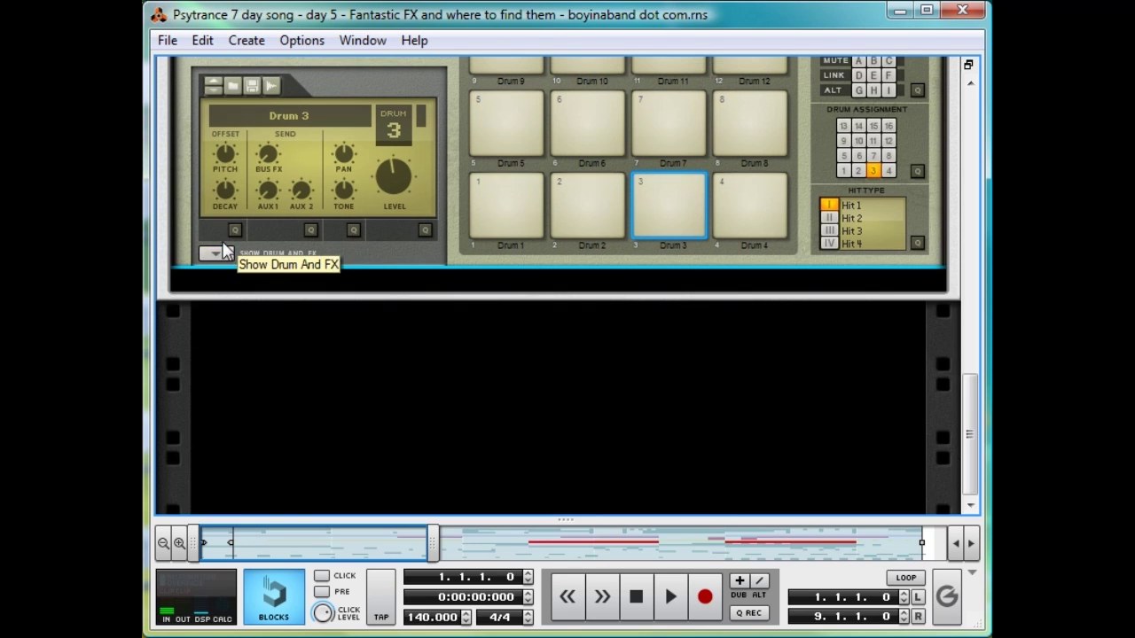
{"action": "left_click", "coordinate": [219, 243]}
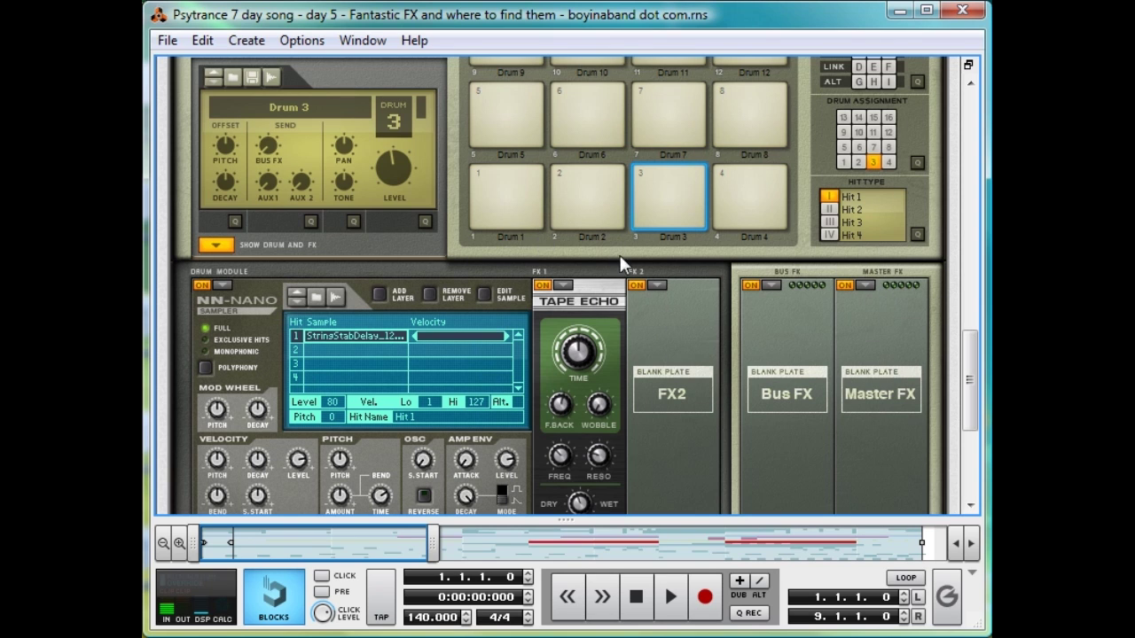
{"action": "scroll", "coordinate": [575, 286], "scroll_direction": "up", "scroll_amount": 3}
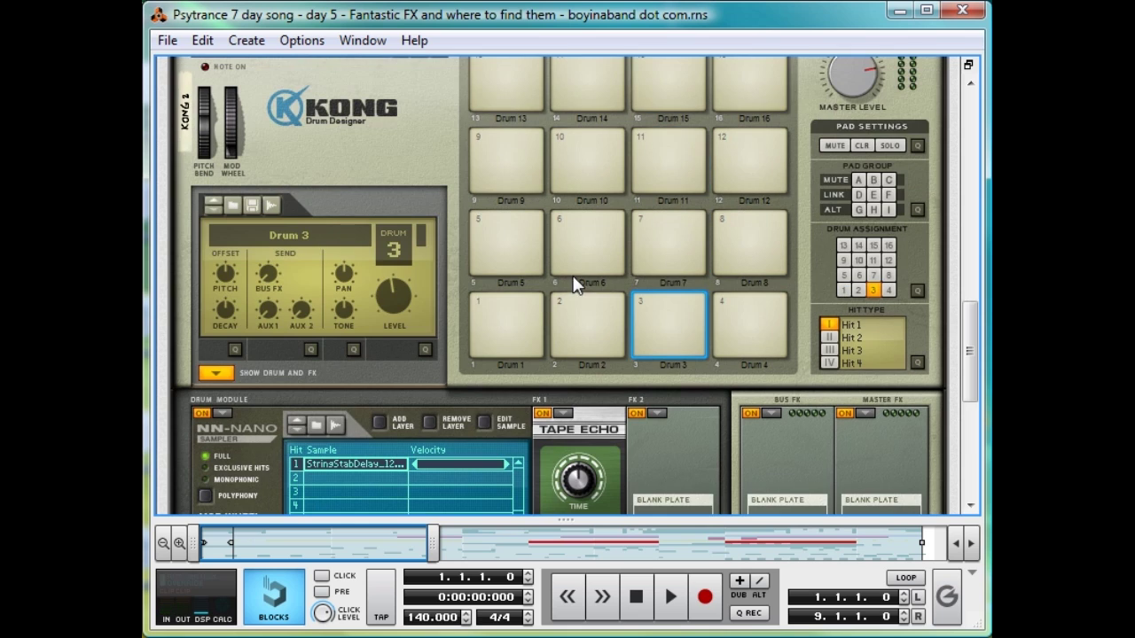
Select pad 11 and give Drum 11 an NN-Nano Sampler module
{"action": "left_click", "coordinate": [665, 167]}
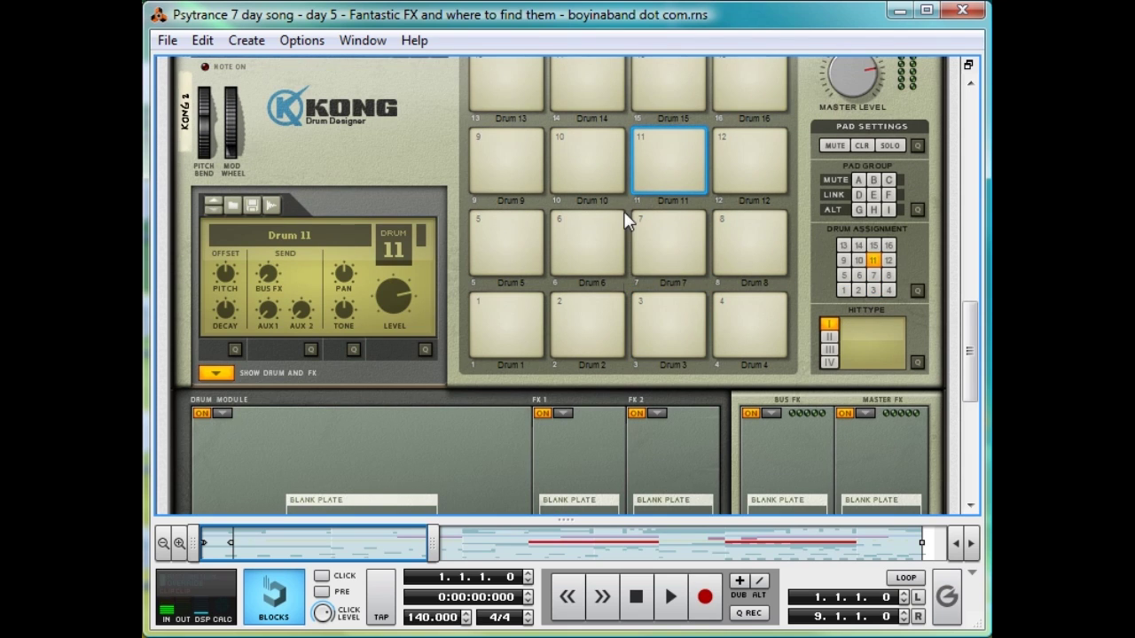
{"action": "scroll", "coordinate": [623, 211], "scroll_direction": "down", "scroll_amount": 3}
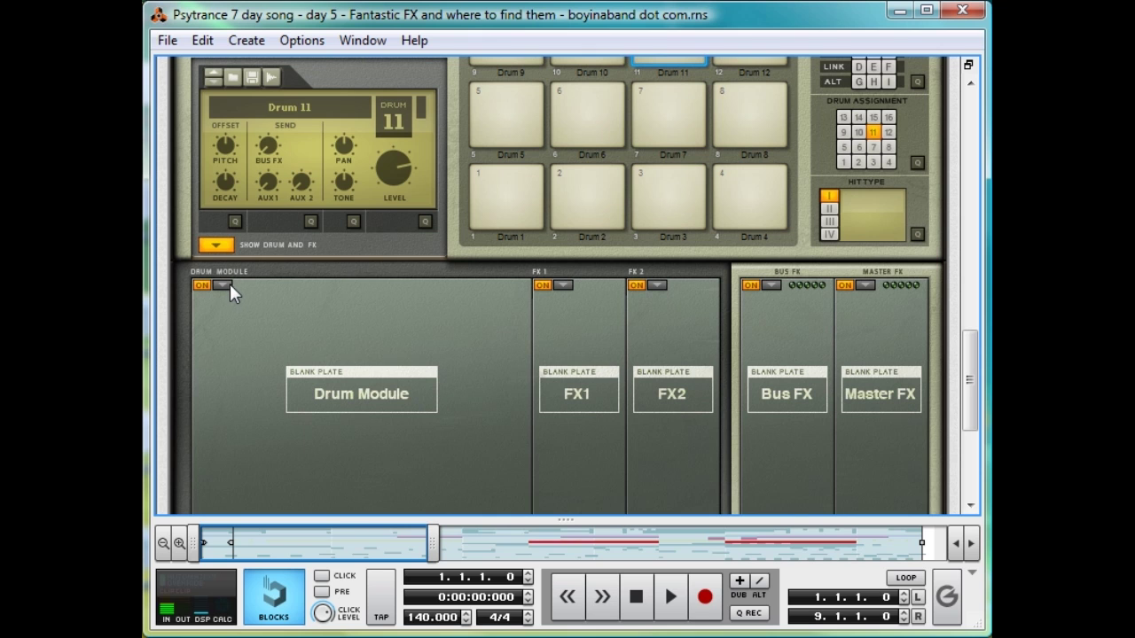
{"action": "left_click", "coordinate": [221, 285]}
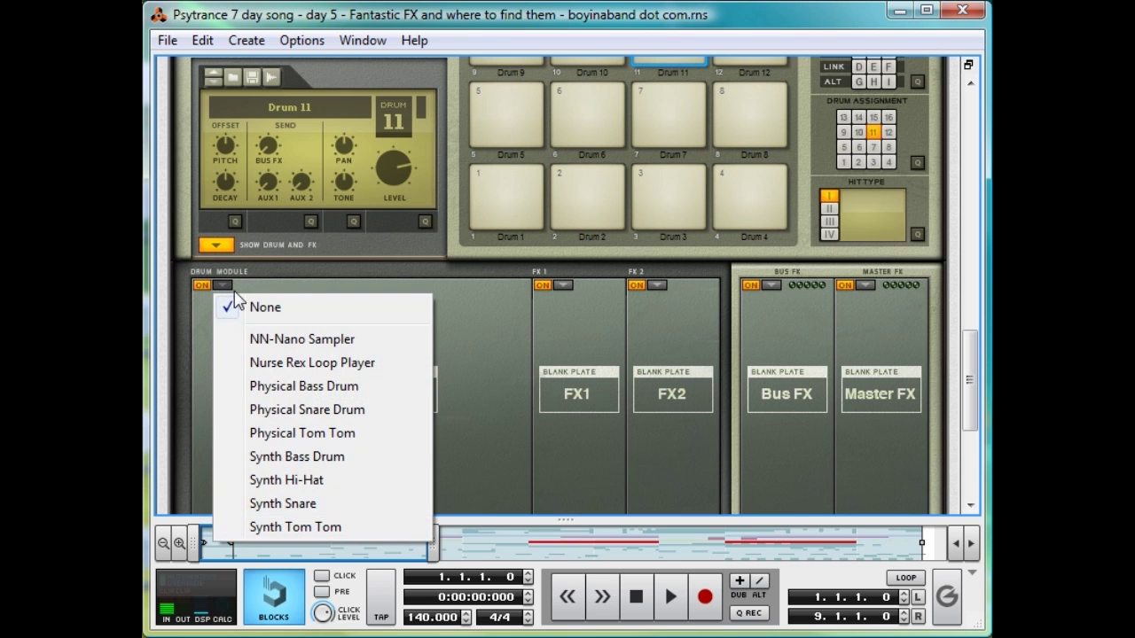
{"action": "left_click", "coordinate": [276, 335]}
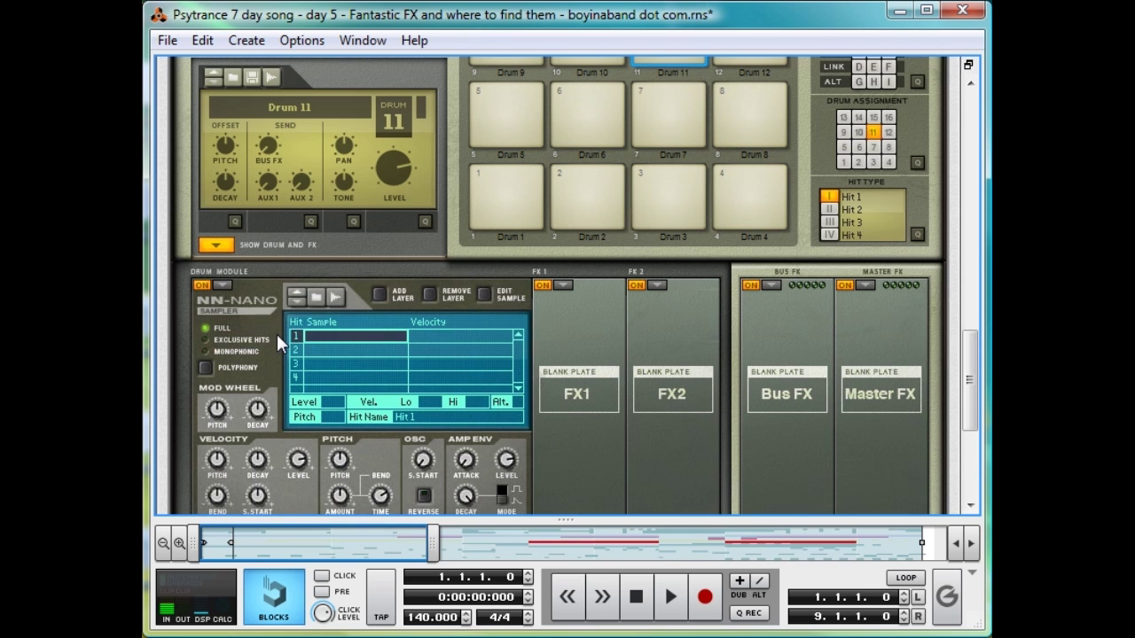
Load Laser_PL005 from WAV Razor fx > Lasers into Drum 11's sampler and play pad 11
{"action": "left_click", "coordinate": [315, 298]}
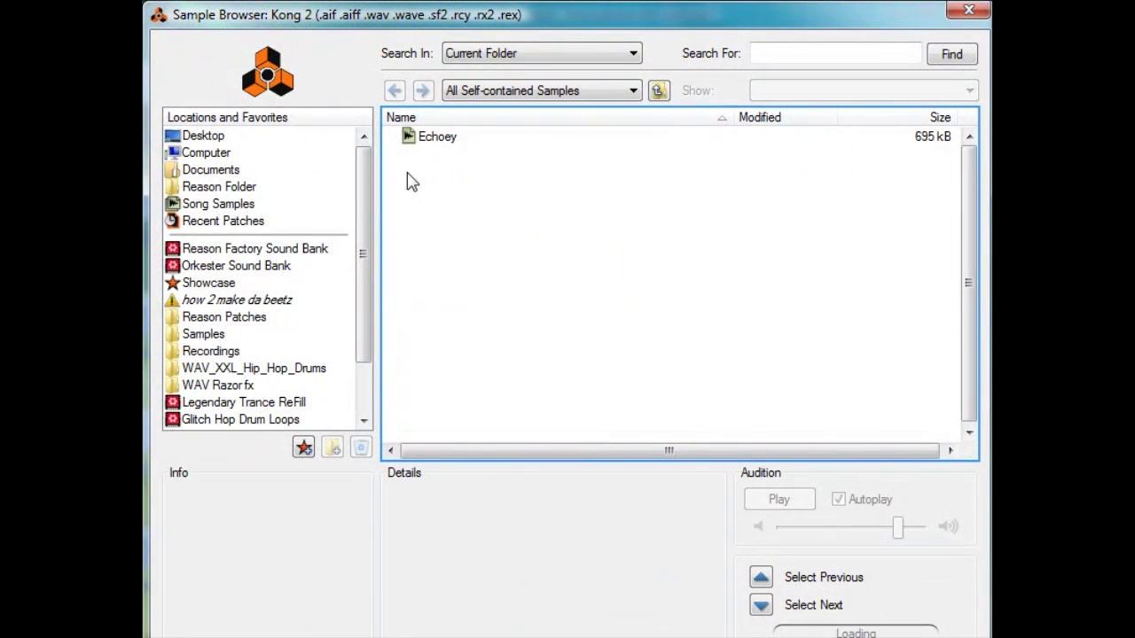
{"action": "left_click_drag", "start_coordinate": [363, 221], "coordinate": [363, 284]}
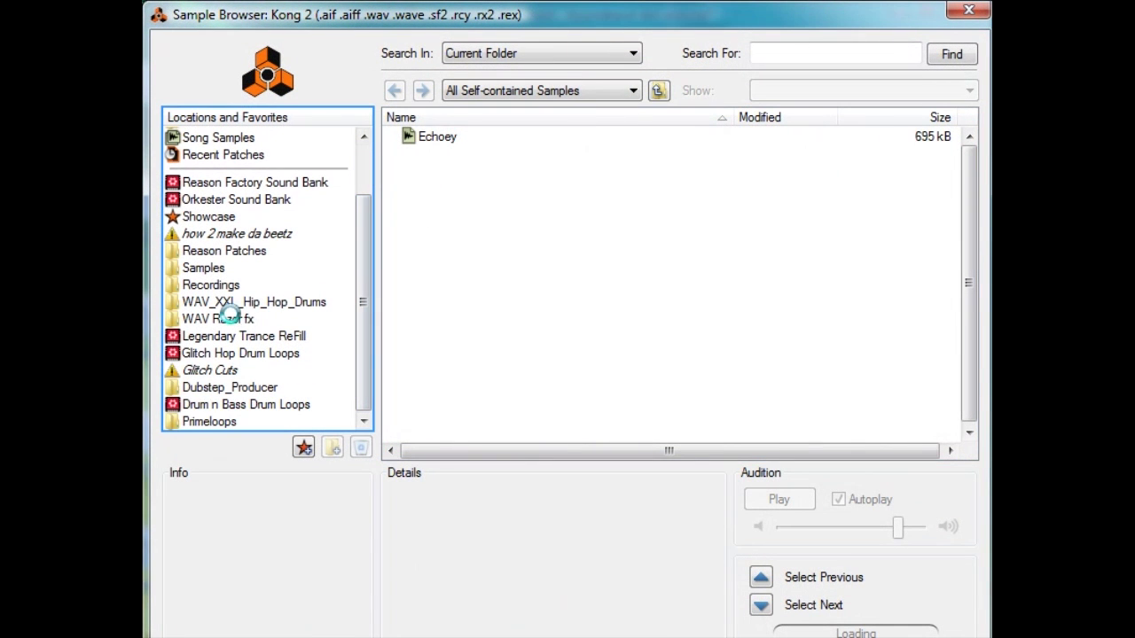
{"action": "left_click", "coordinate": [230, 319]}
{"action": "double_click", "coordinate": [435, 173]}
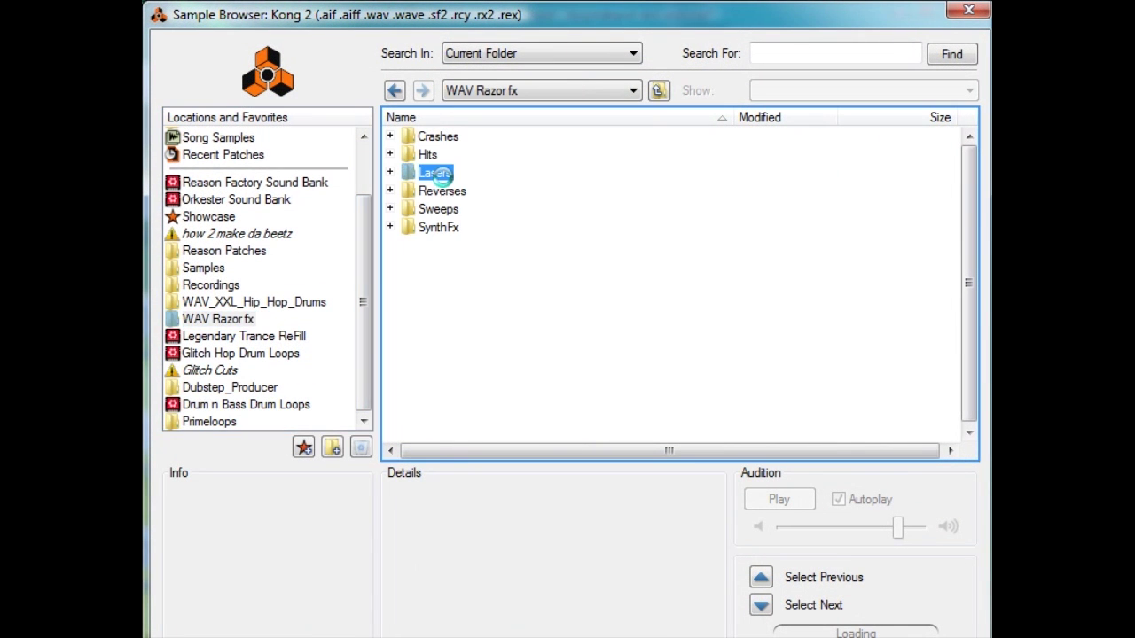
{"action": "left_click", "coordinate": [440, 212]}
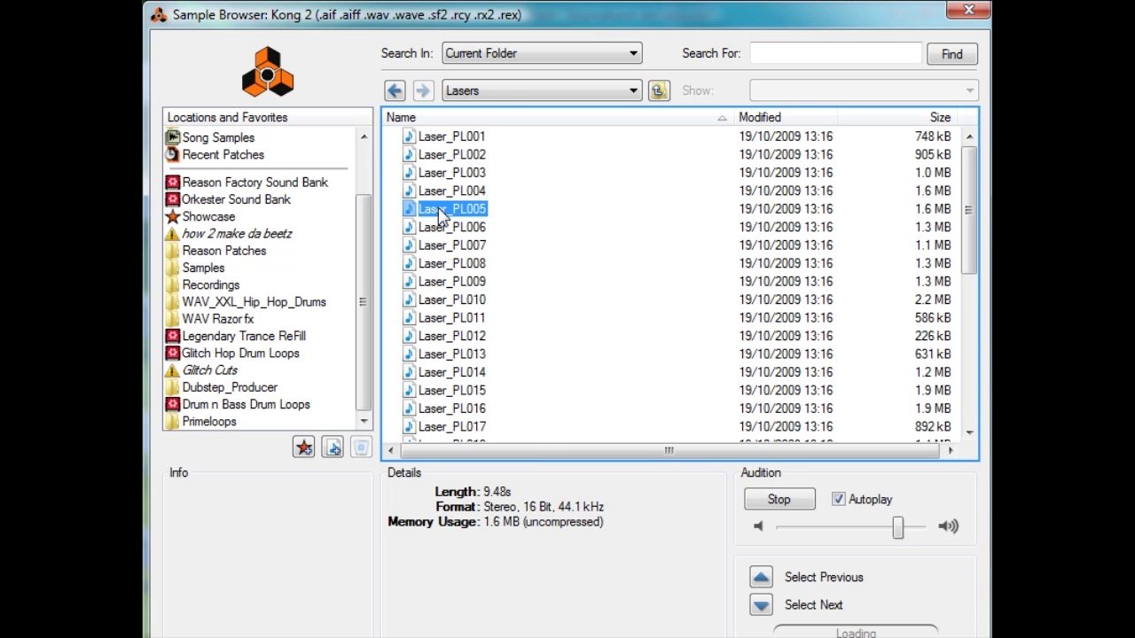
{"action": "double_click", "coordinate": [439, 213]}
{"action": "left_click", "coordinate": [669, 116]}
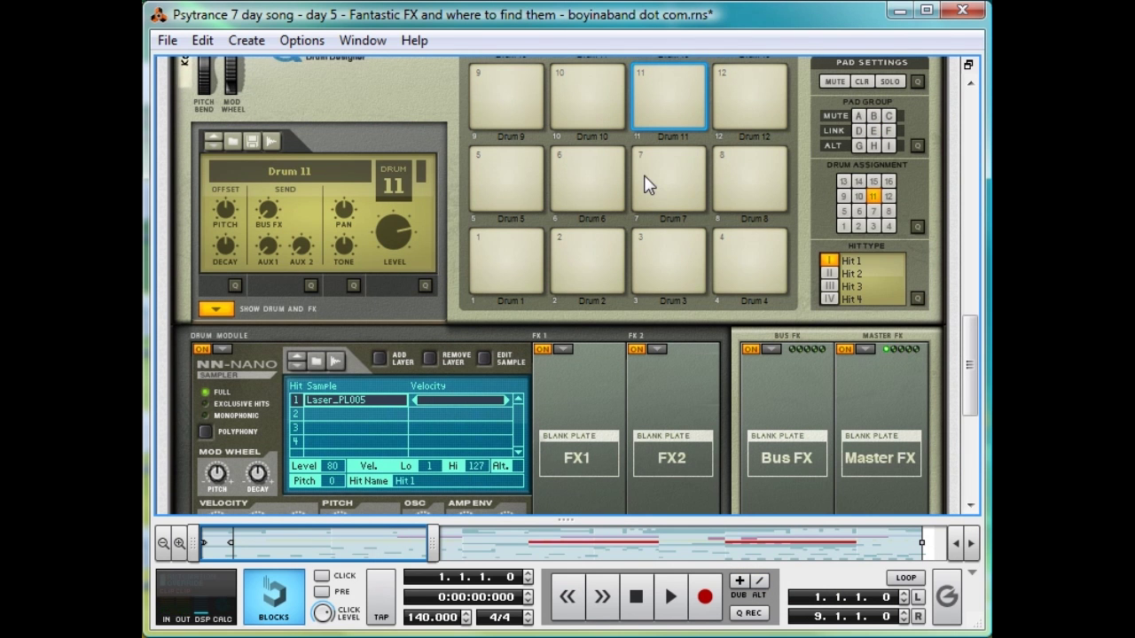
{"action": "left_click", "coordinate": [520, 263]}
{"action": "left_click", "coordinate": [616, 257]}
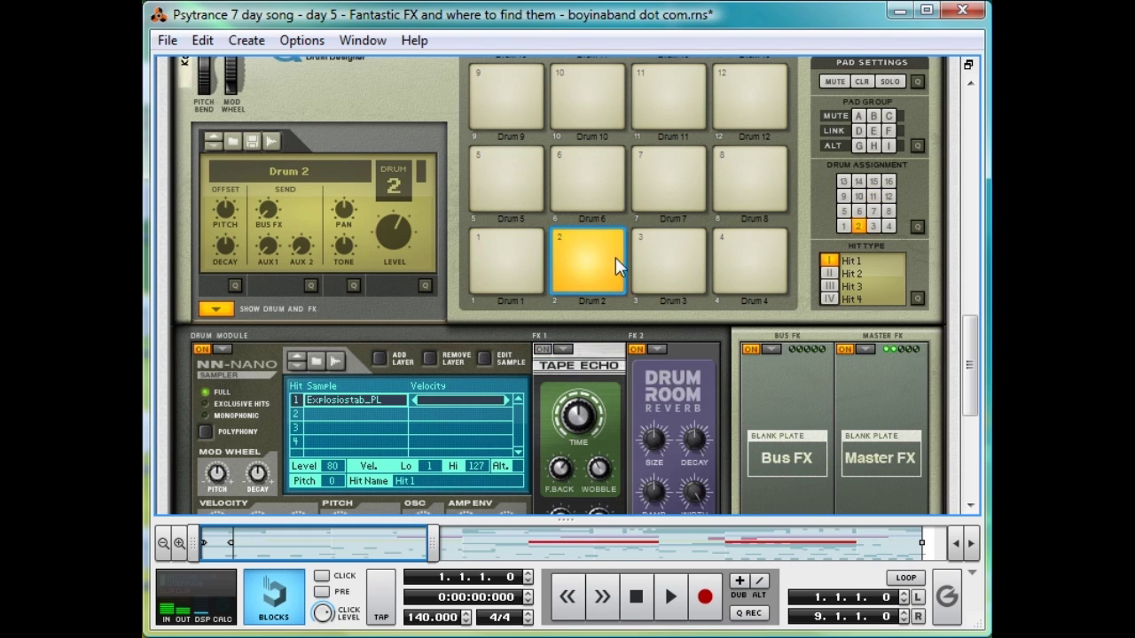
{"action": "left_click", "coordinate": [658, 264]}
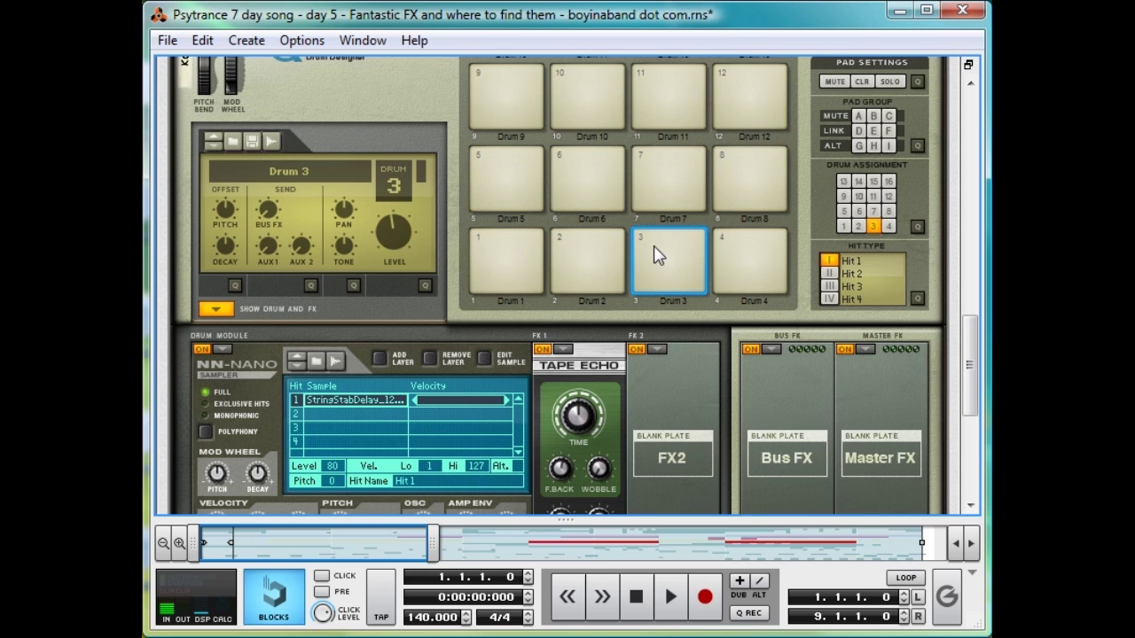
{"action": "left_click", "coordinate": [673, 92]}
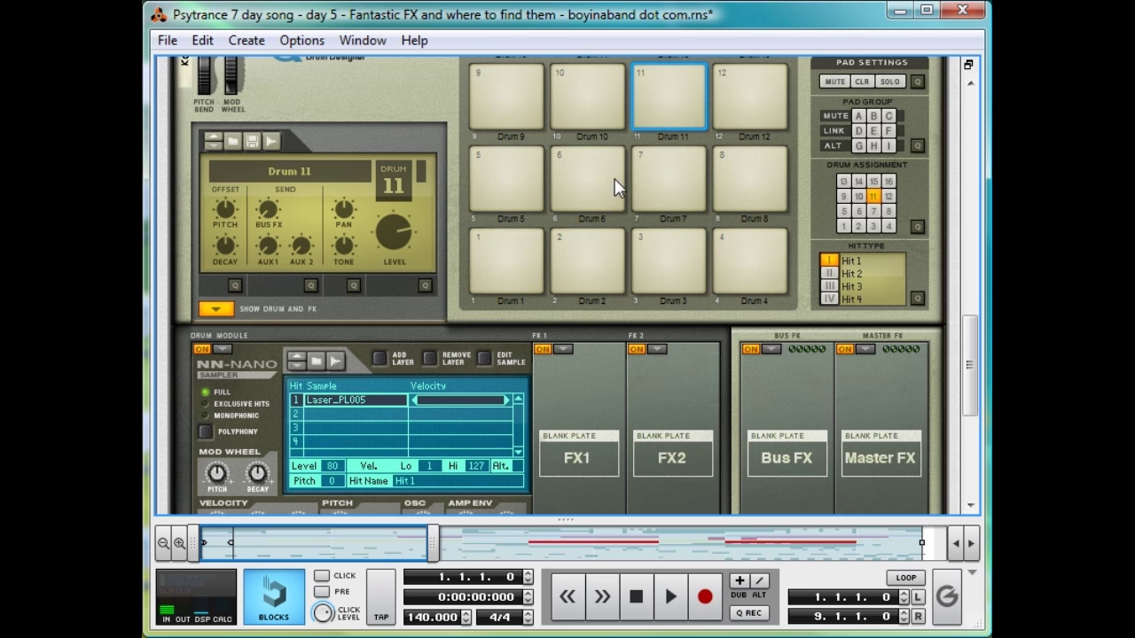
Select pad 7 and audition its White1_PL sample
{"action": "left_click", "coordinate": [677, 178]}
{"action": "scroll", "coordinate": [620, 204], "scroll_direction": "down", "scroll_amount": 2}
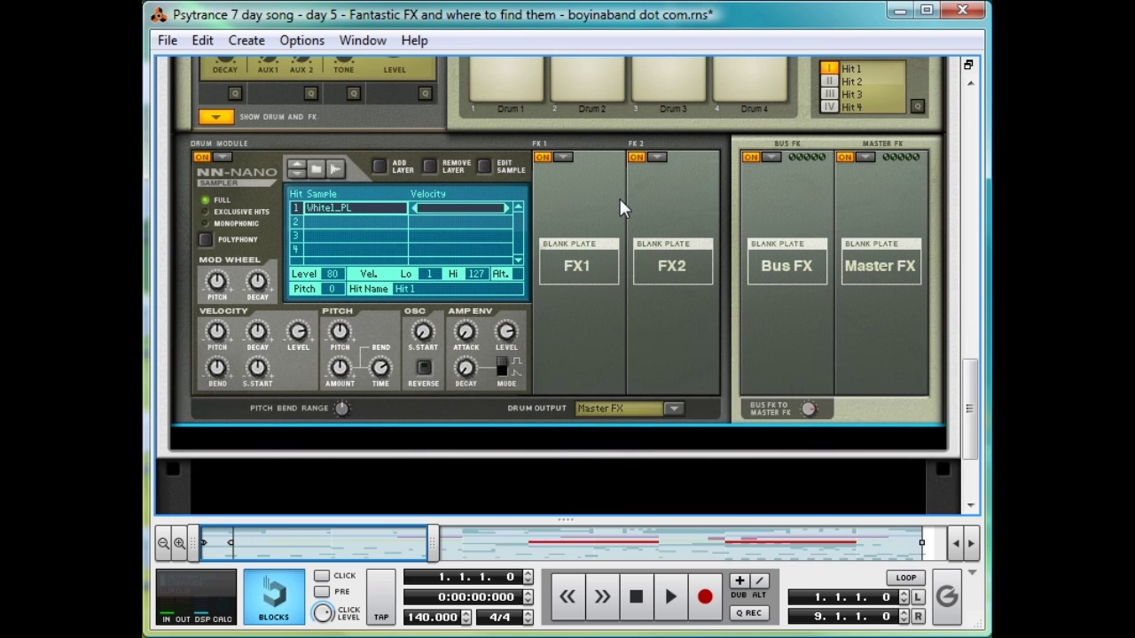
{"action": "scroll", "coordinate": [621, 204], "scroll_direction": "up", "scroll_amount": 1}
{"action": "left_click", "coordinate": [676, 108]}
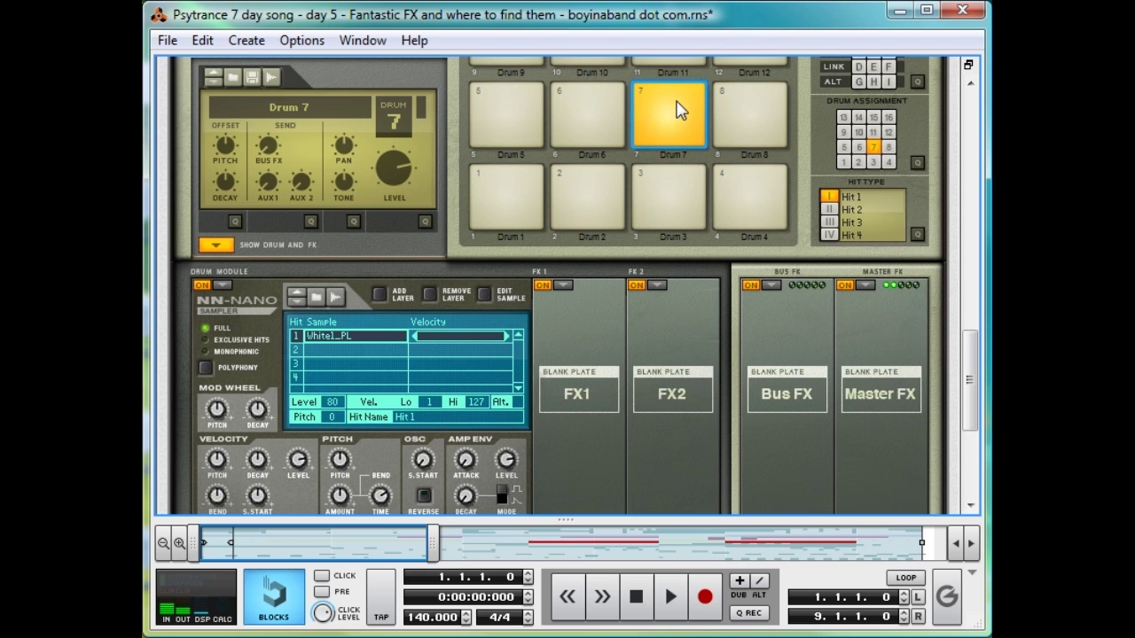
Make Drum 7's amp envelope decay Gated at minimum length, then audition pad 7
{"action": "scroll", "coordinate": [690, 108], "scroll_direction": "down", "scroll_amount": 2}
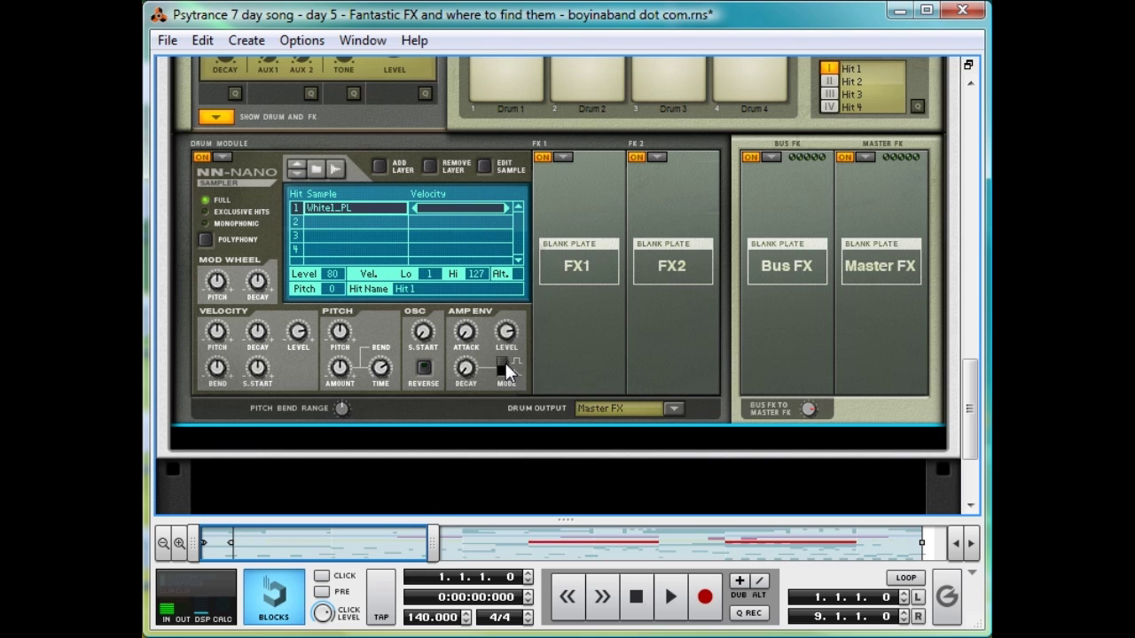
{"action": "left_click_drag", "start_coordinate": [465, 376], "coordinate": [464, 350]}
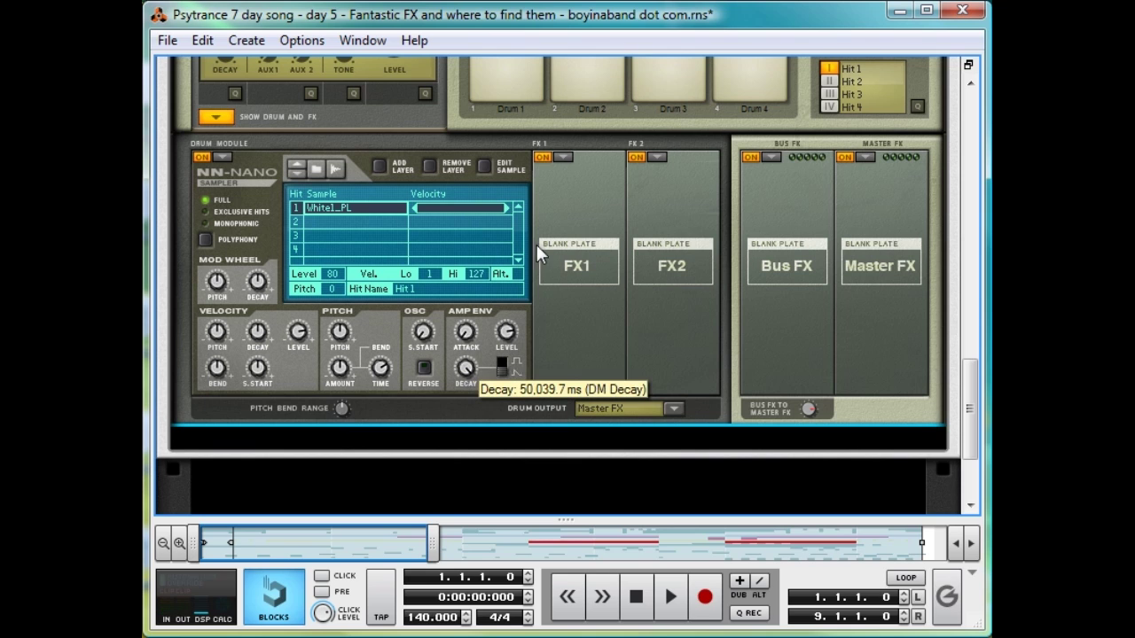
{"action": "left_click", "coordinate": [502, 369]}
{"action": "left_click_drag", "start_coordinate": [468, 374], "coordinate": [439, 457]}
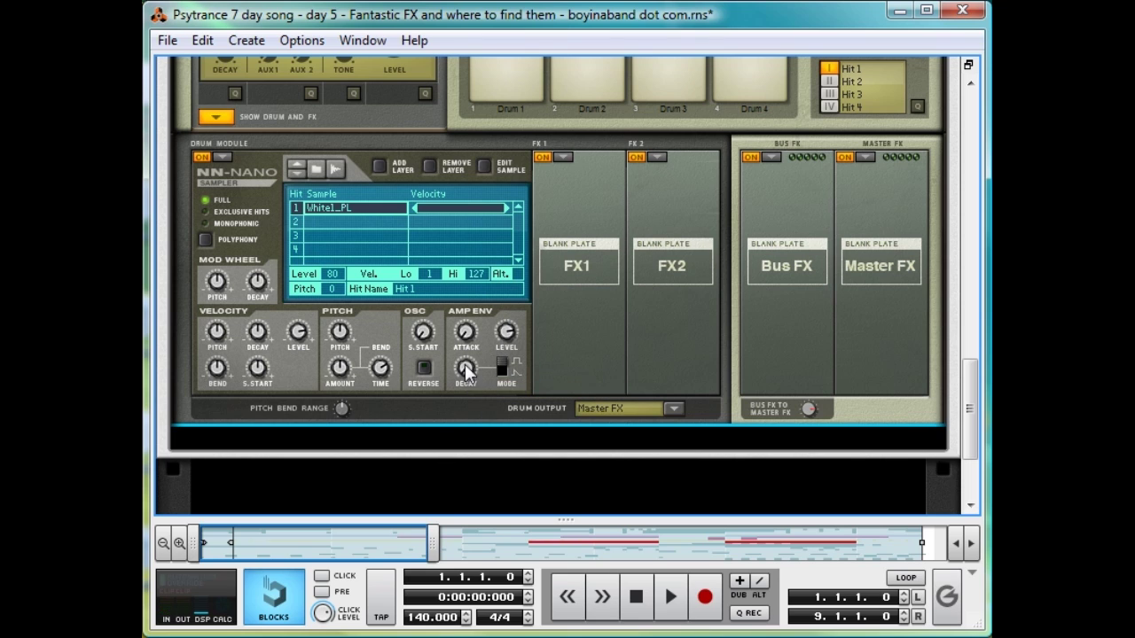
{"action": "scroll", "coordinate": [602, 321], "scroll_direction": "up", "scroll_amount": 3}
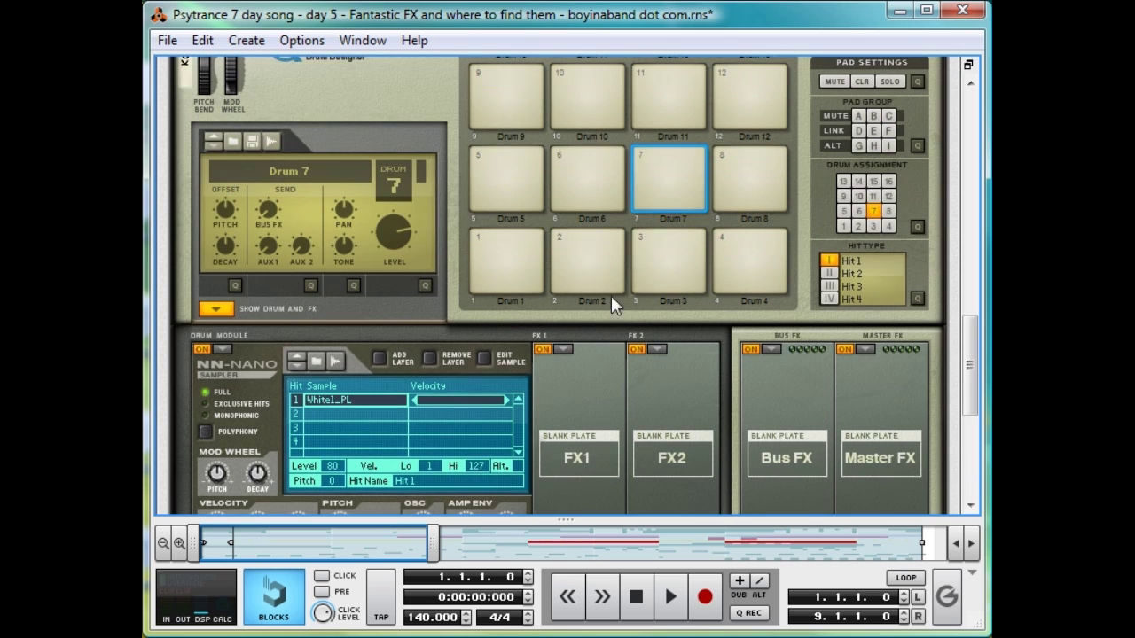
{"action": "left_click", "coordinate": [673, 176]}
Audition pads 1, 2 and 3, then retune Drum 3's sample with the NN-Nano Pitch knob
{"action": "left_click", "coordinate": [505, 242]}
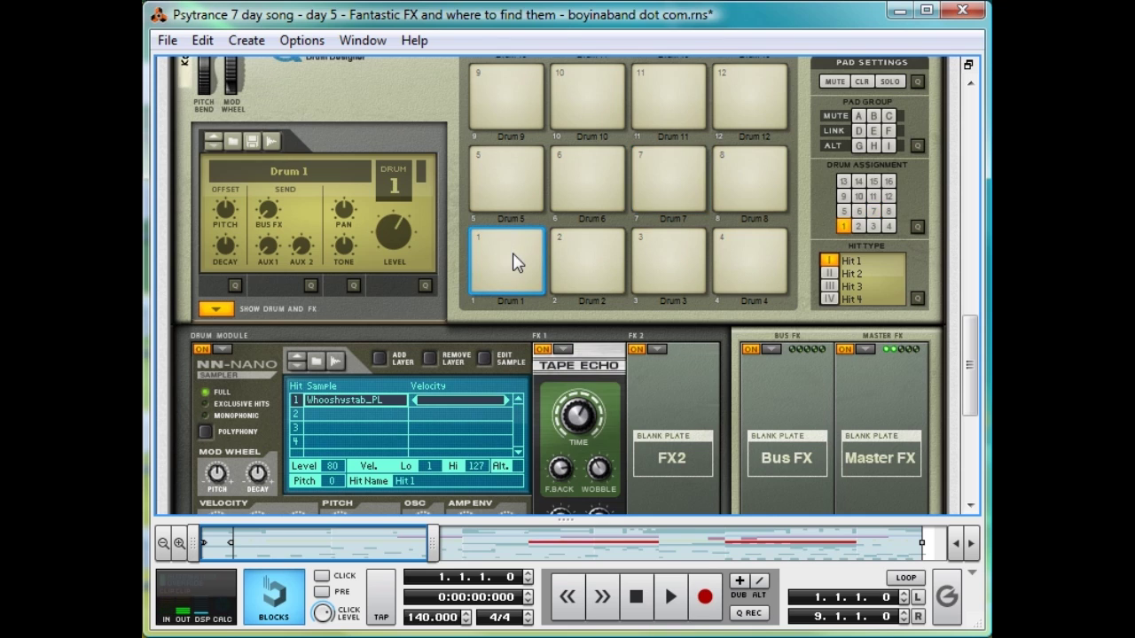
{"action": "left_click", "coordinate": [603, 251]}
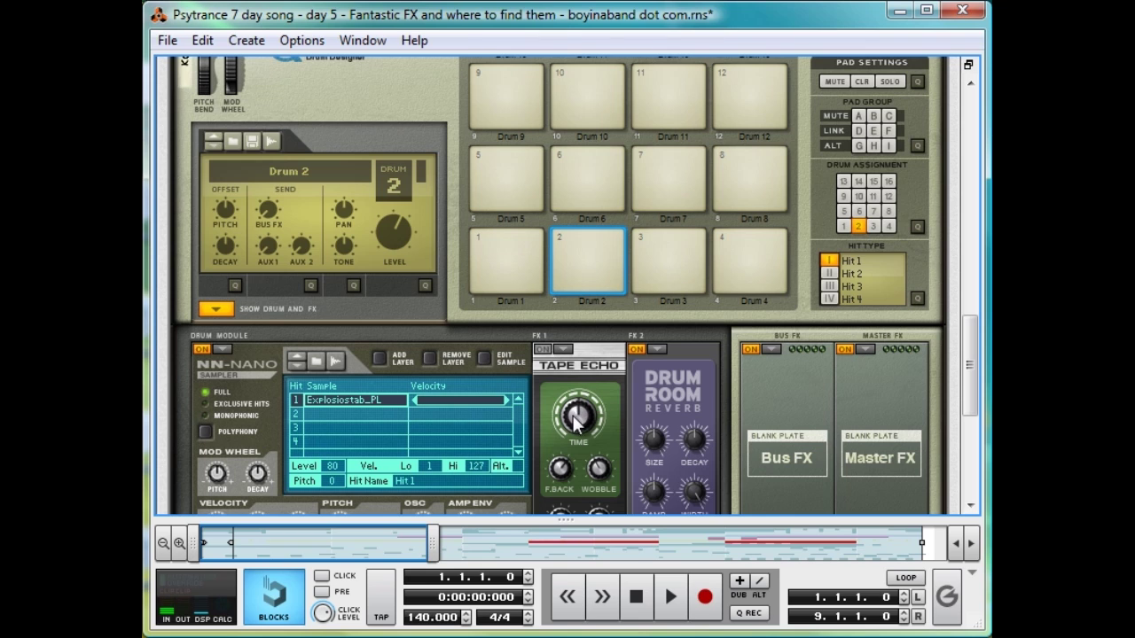
{"action": "left_click", "coordinate": [674, 264]}
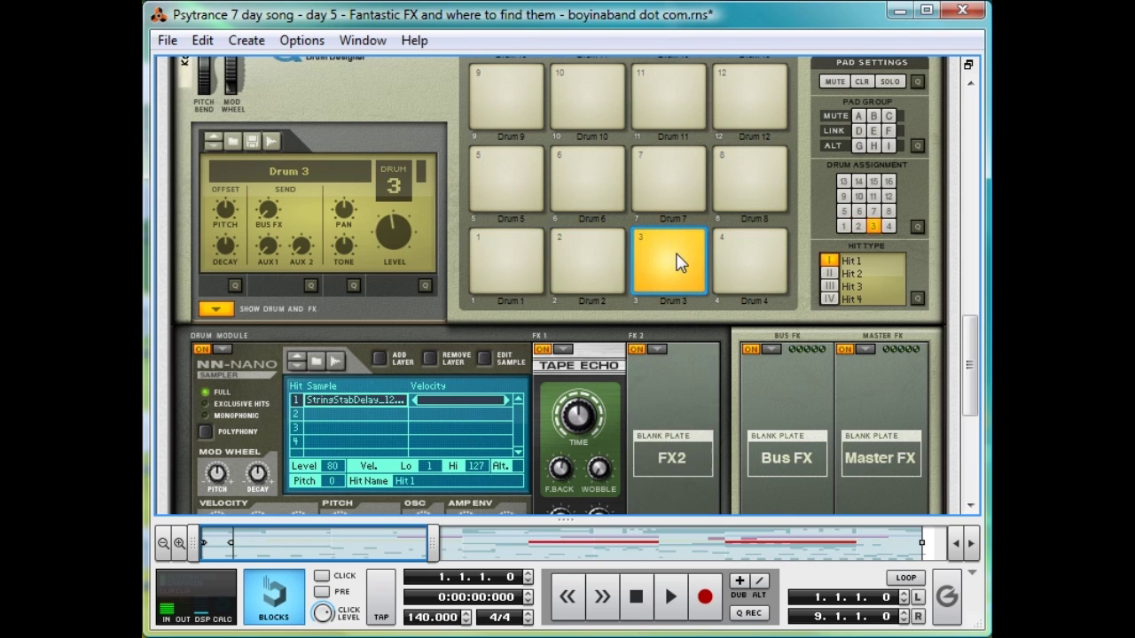
{"action": "scroll", "coordinate": [678, 251], "scroll_direction": "down", "scroll_amount": 3}
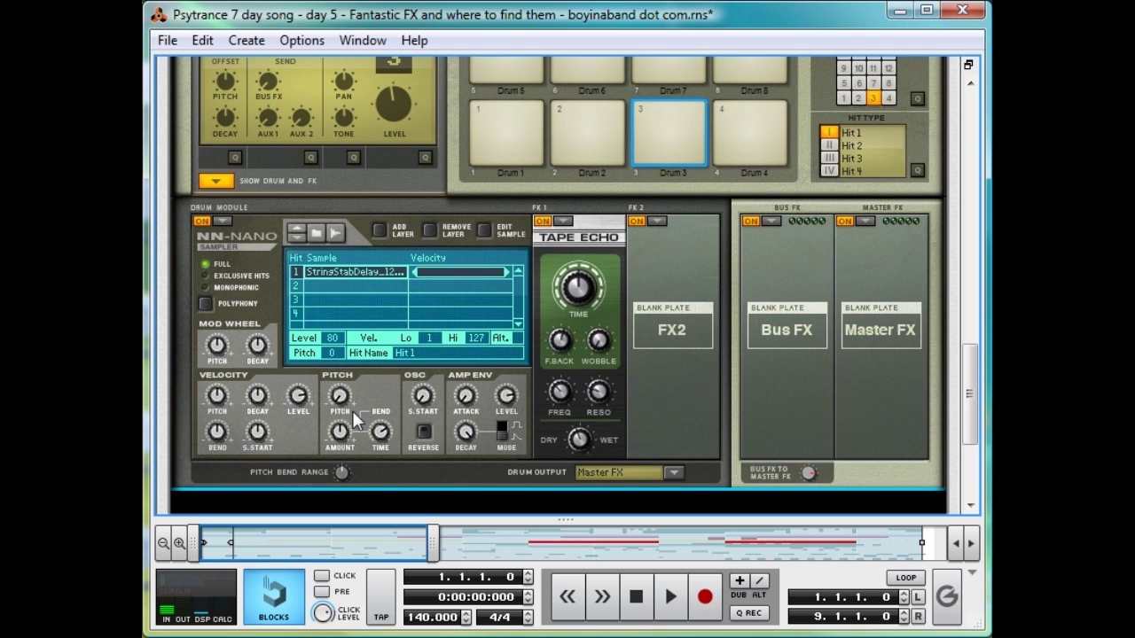
{"action": "mouse_move", "coordinate": [352, 410]}
{"action": "left_mouse_down"}
{"action": "mouse_move", "coordinate": [361, 362]}
{"action": "mouse_move", "coordinate": [348, 413]}
{"action": "left_mouse_up"}
Turn on Drum 4's Tape Echo and Filter effects and play TribalStab_PL through them
{"action": "left_click", "coordinate": [752, 137]}
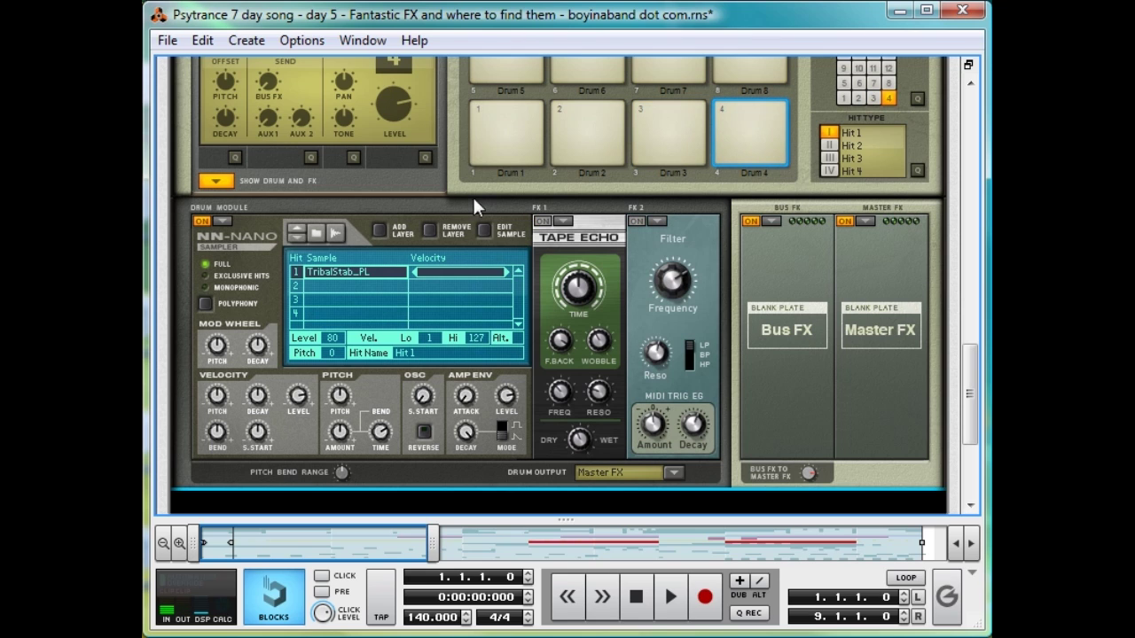
{"action": "left_click", "coordinate": [542, 221]}
{"action": "left_click", "coordinate": [636, 220]}
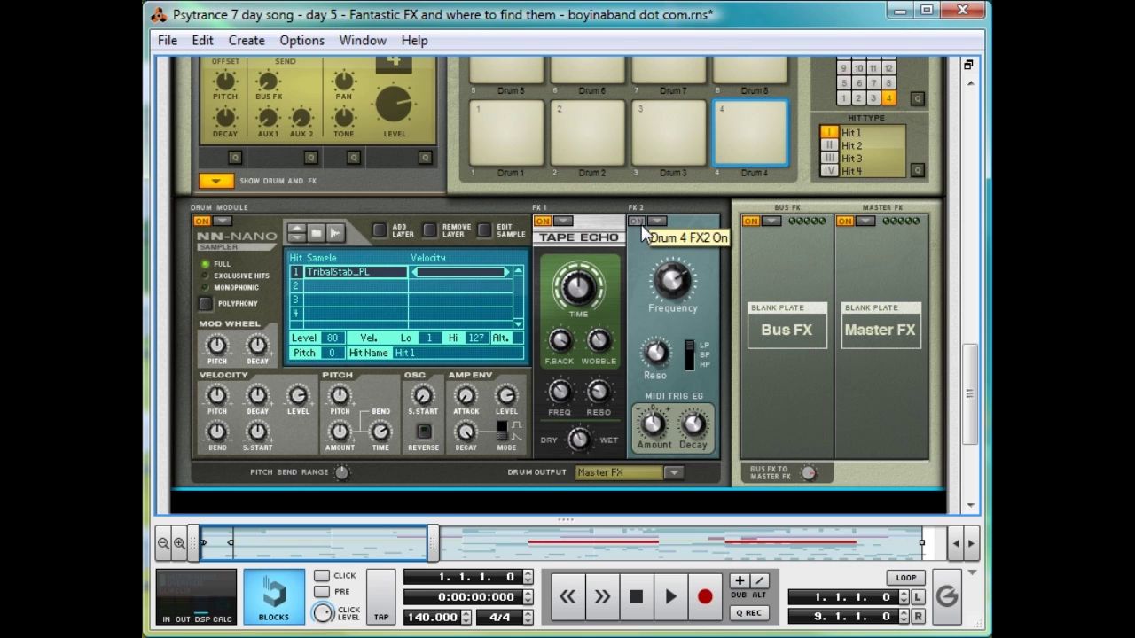
{"action": "left_click", "coordinate": [736, 133]}
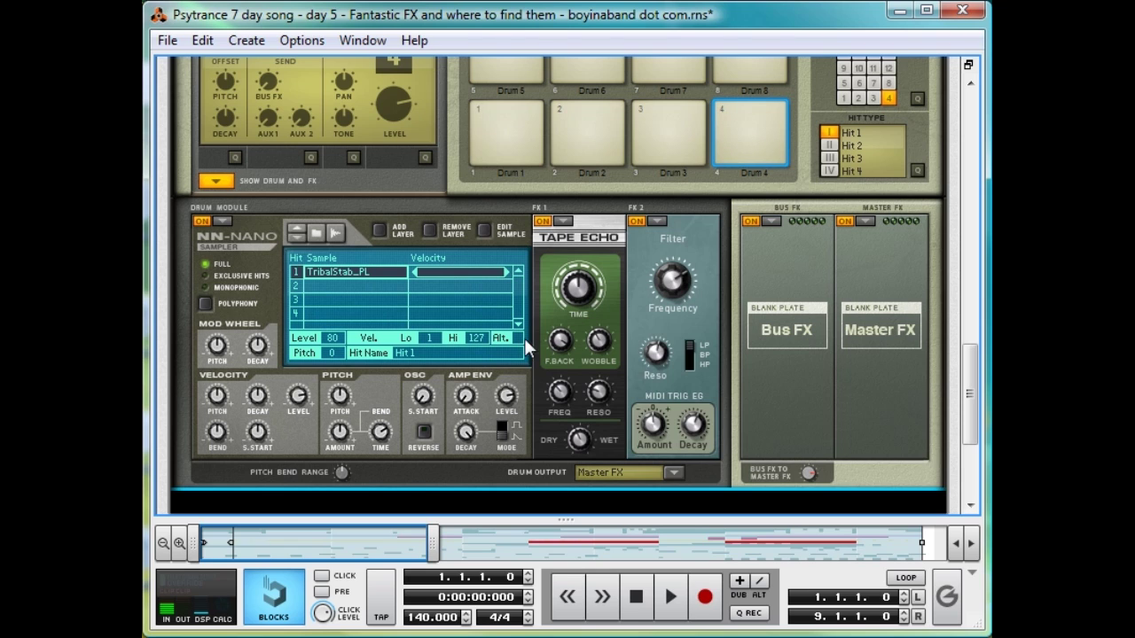
{"action": "mouse_move", "coordinate": [559, 346]}
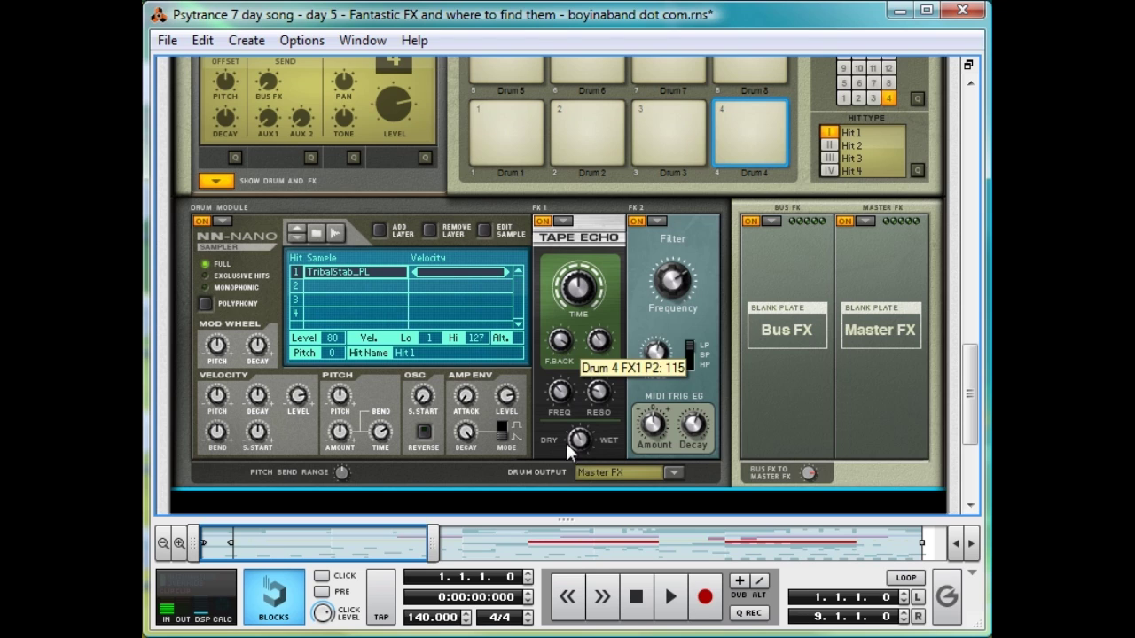
{"action": "mouse_move", "coordinate": [577, 446]}
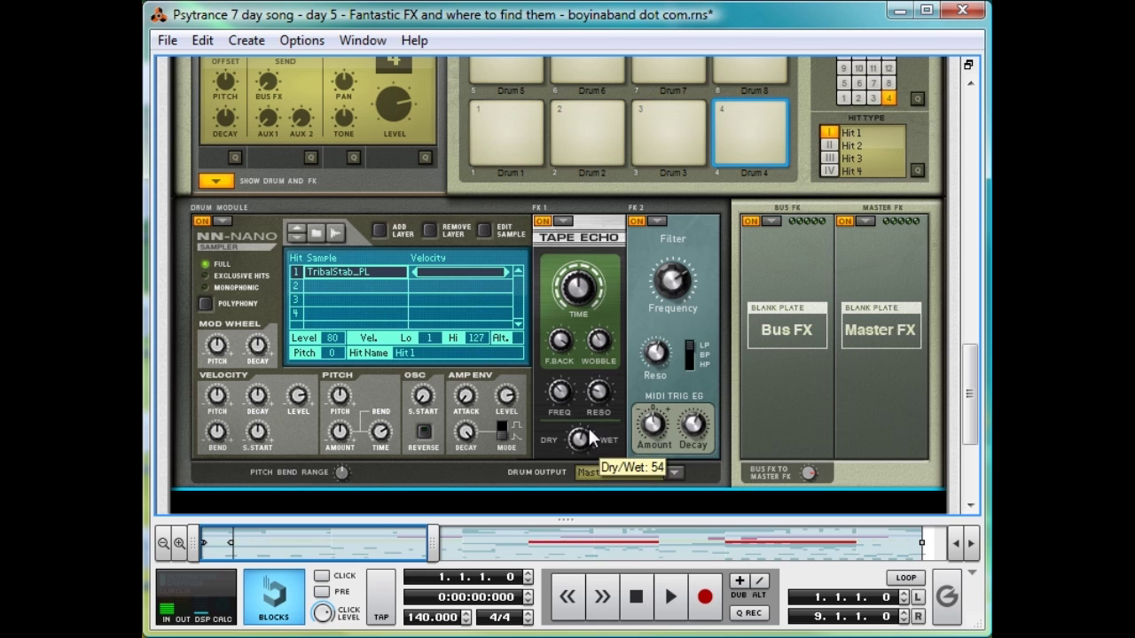
{"action": "left_click", "coordinate": [729, 144]}
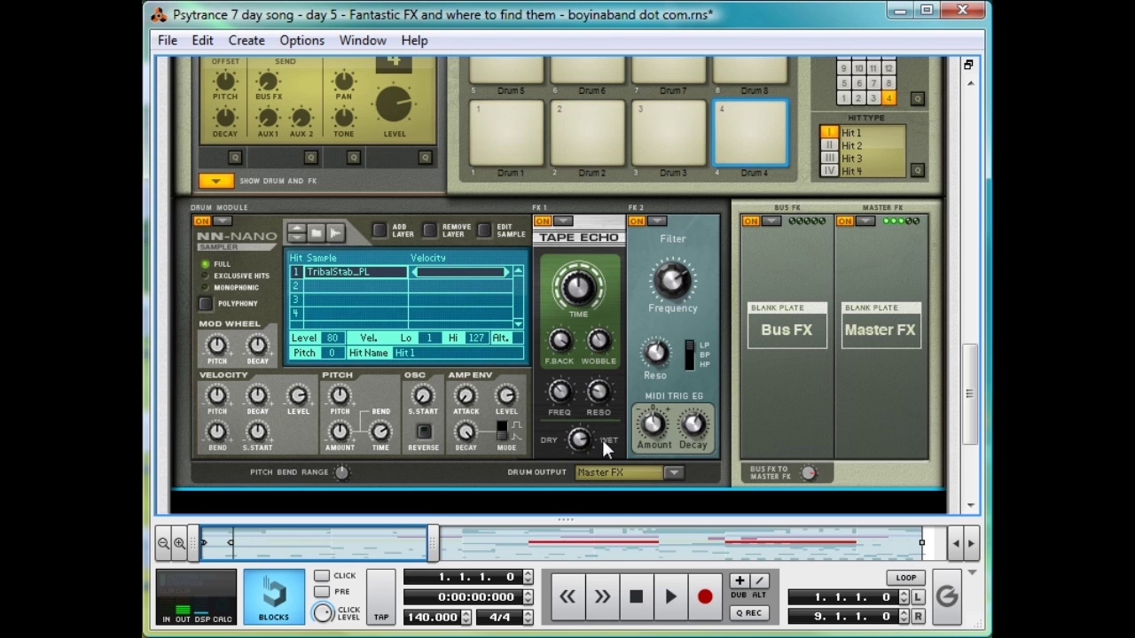
Audition Kong pads 5 through 9, playing Drum 6's reverse sample twice
{"action": "mouse_move", "coordinate": [578, 452]}
{"action": "scroll", "coordinate": [683, 365], "scroll_direction": "up", "scroll_amount": 5}
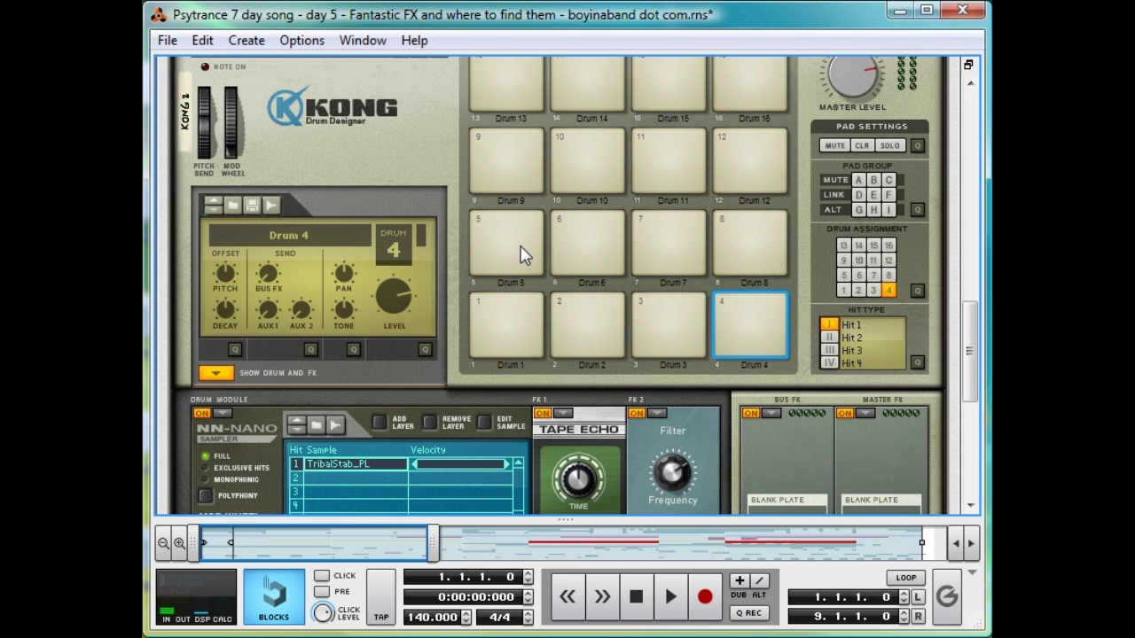
{"action": "left_click", "coordinate": [519, 237]}
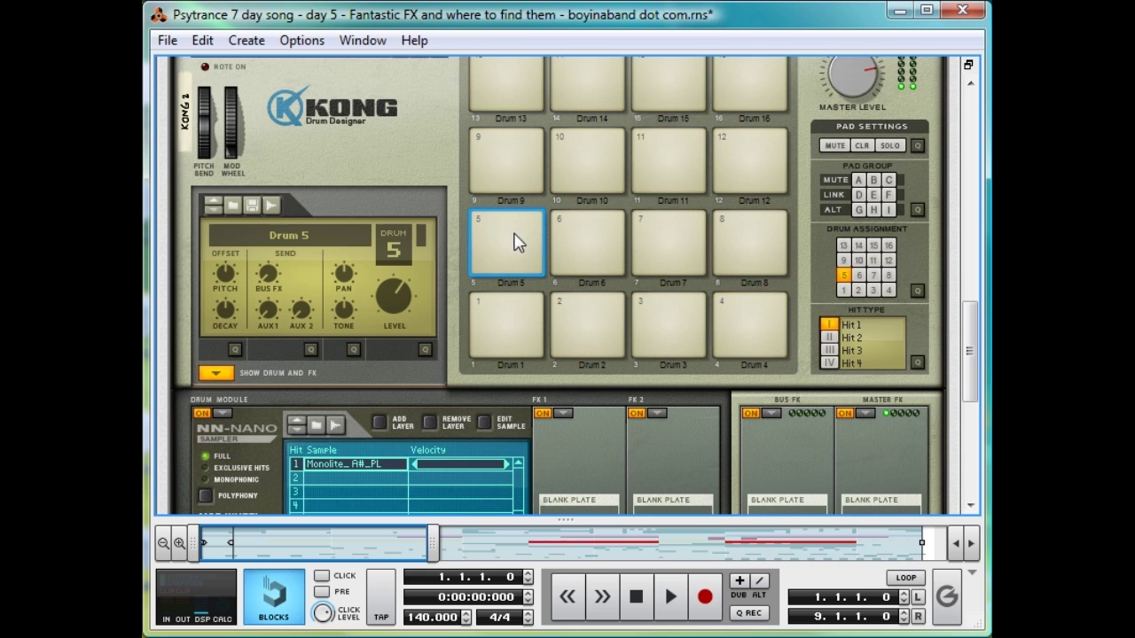
{"action": "left_click", "coordinate": [594, 239]}
{"action": "left_click", "coordinate": [592, 235]}
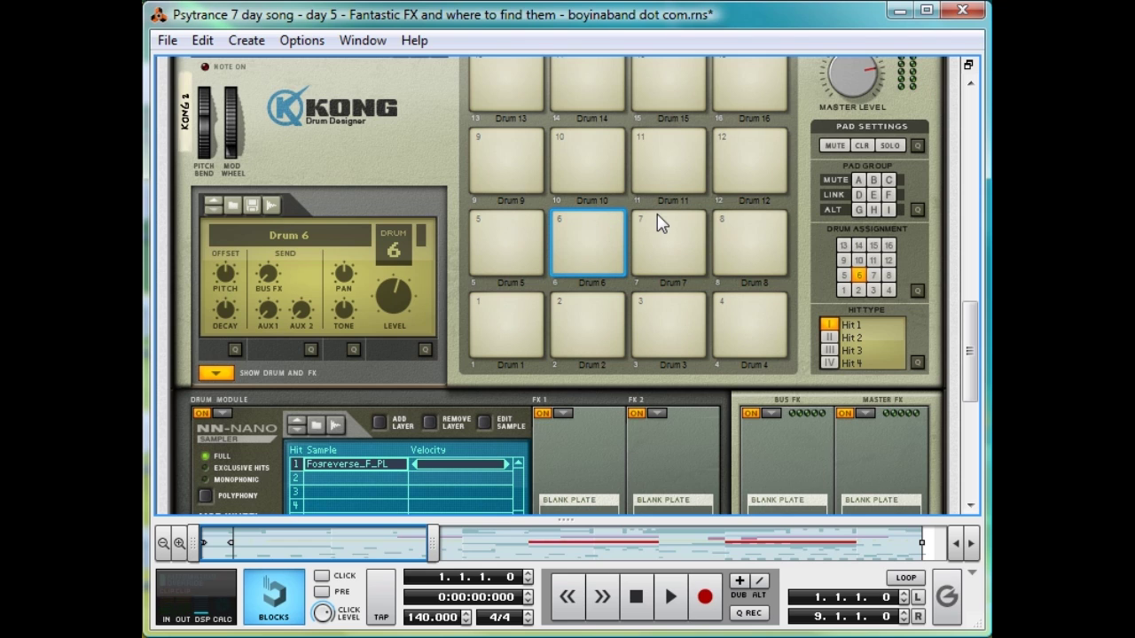
{"action": "left_click", "coordinate": [679, 232]}
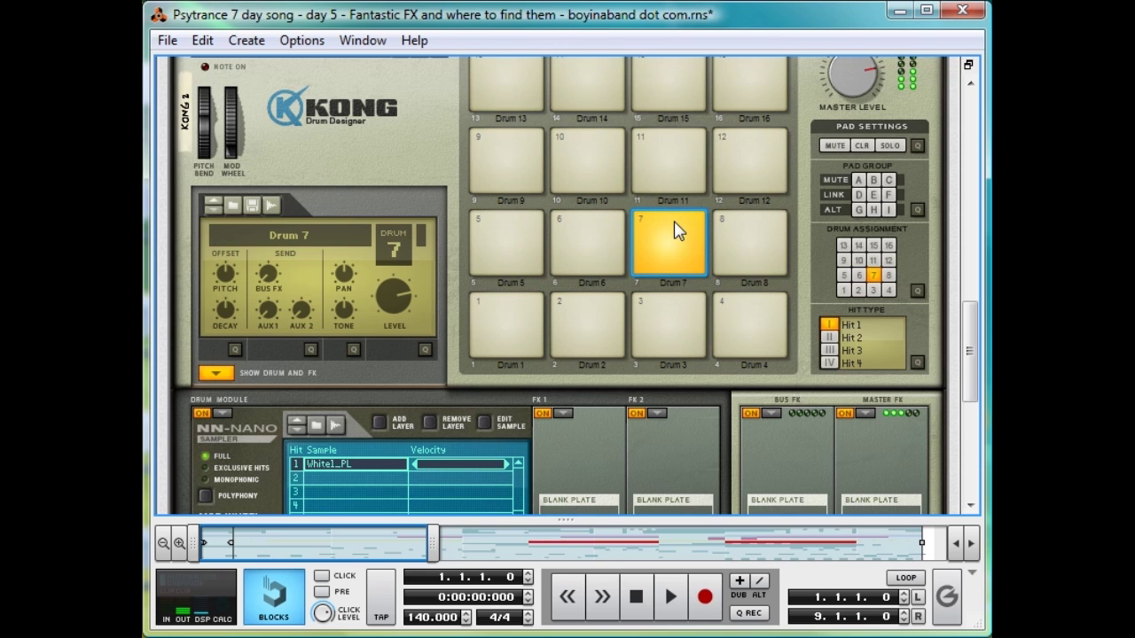
{"action": "left_click", "coordinate": [764, 241]}
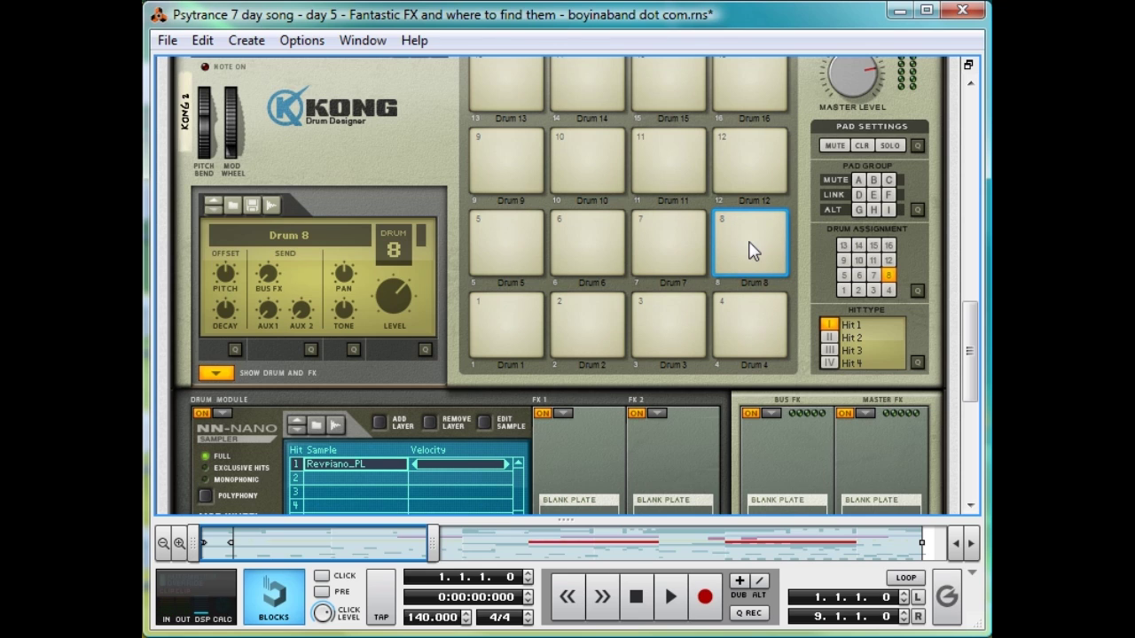
{"action": "left_click", "coordinate": [525, 154]}
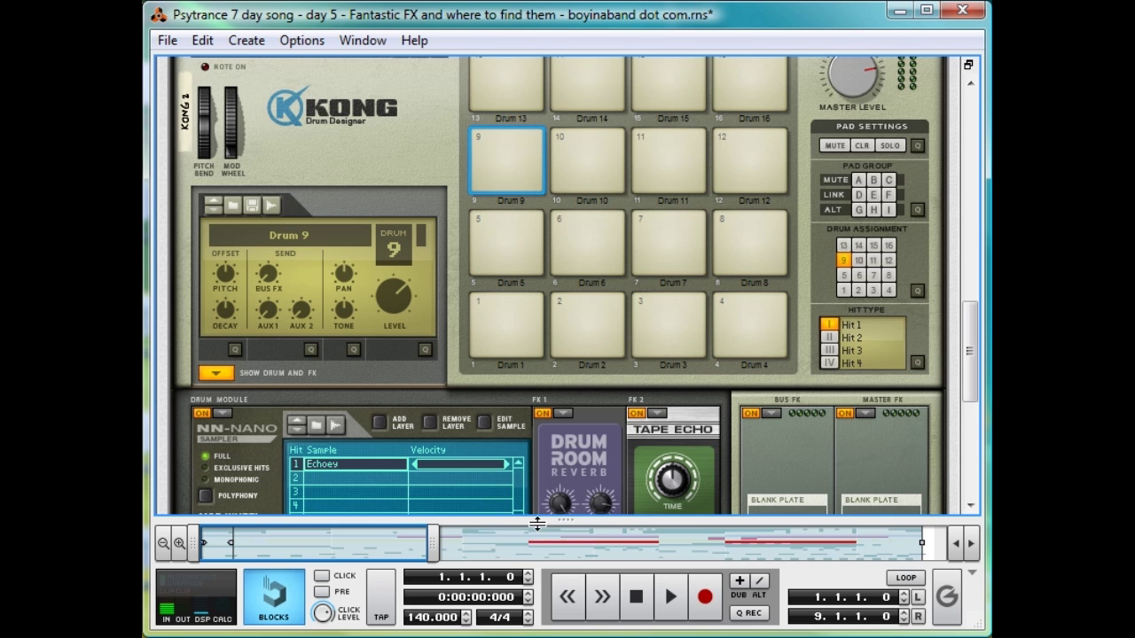
{"action": "left_click_drag", "start_coordinate": [537, 524], "coordinate": [536, 58]}
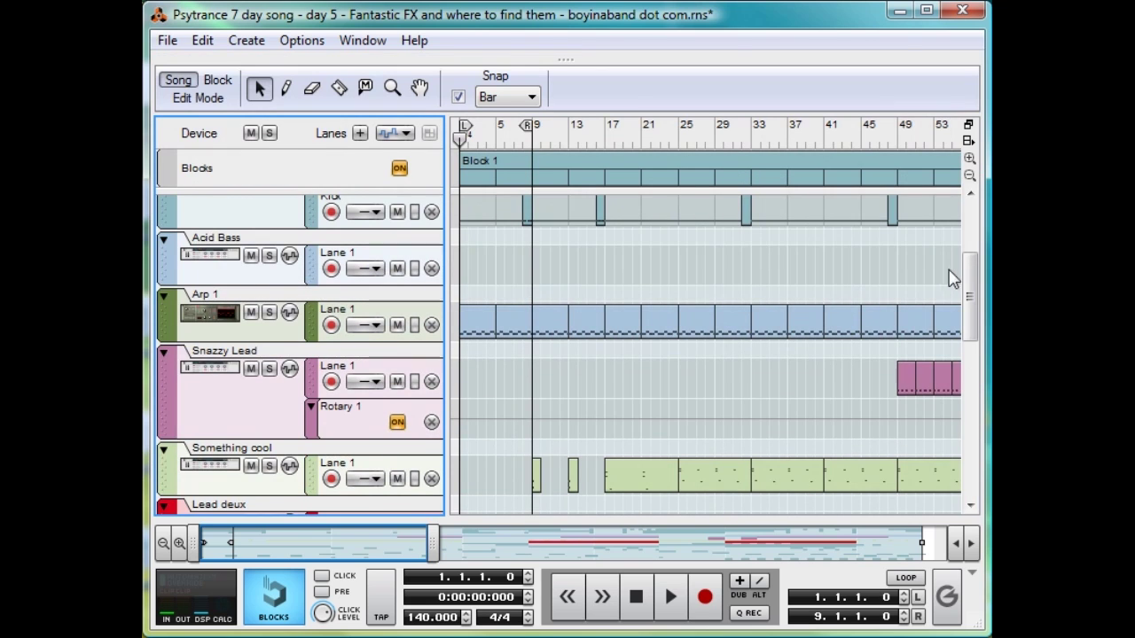
{"action": "left_click_drag", "start_coordinate": [970, 288], "coordinate": [963, 467]}
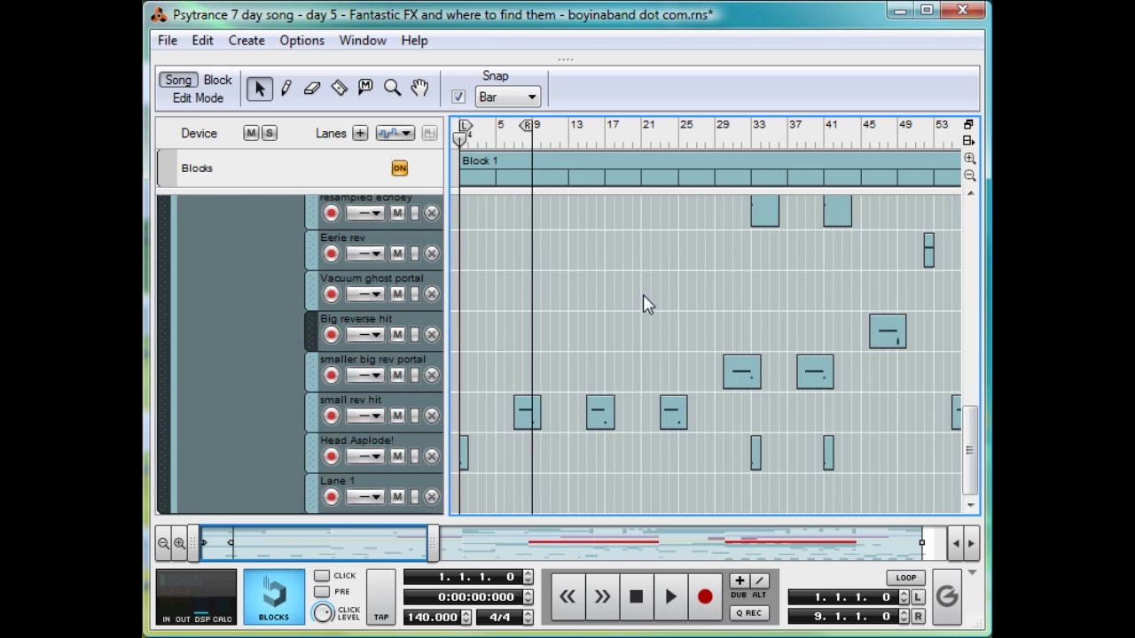
{"action": "scroll", "coordinate": [650, 381], "scroll_direction": "up", "scroll_amount": 2}
{"action": "left_click_drag", "start_coordinate": [348, 543], "coordinate": [348, 567]}
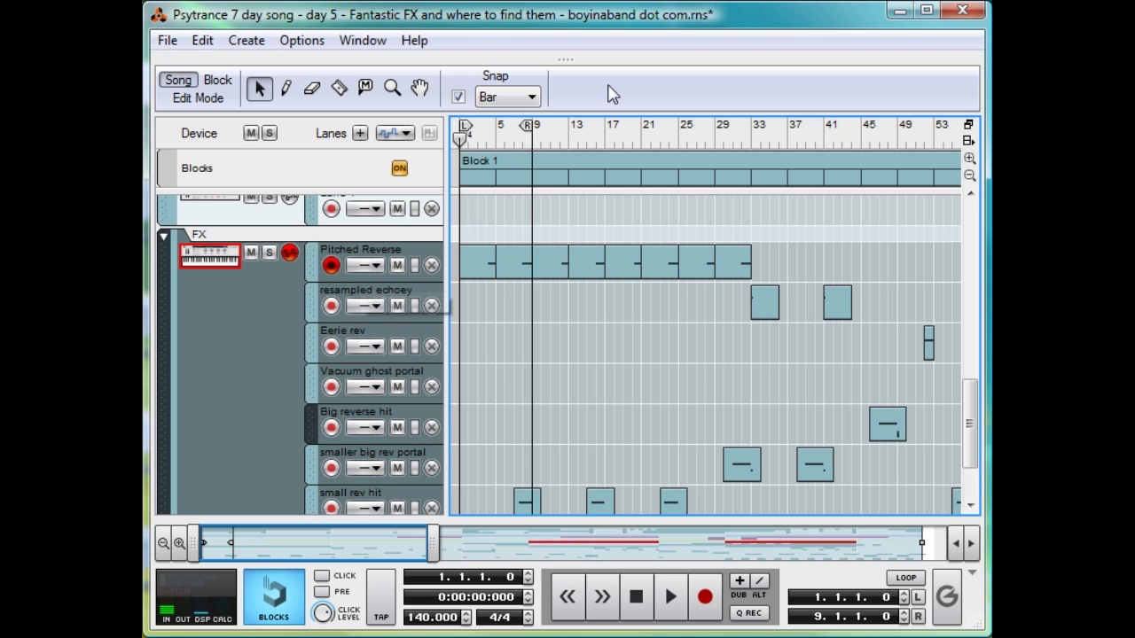
{"action": "left_click_drag", "start_coordinate": [569, 61], "coordinate": [591, 516]}
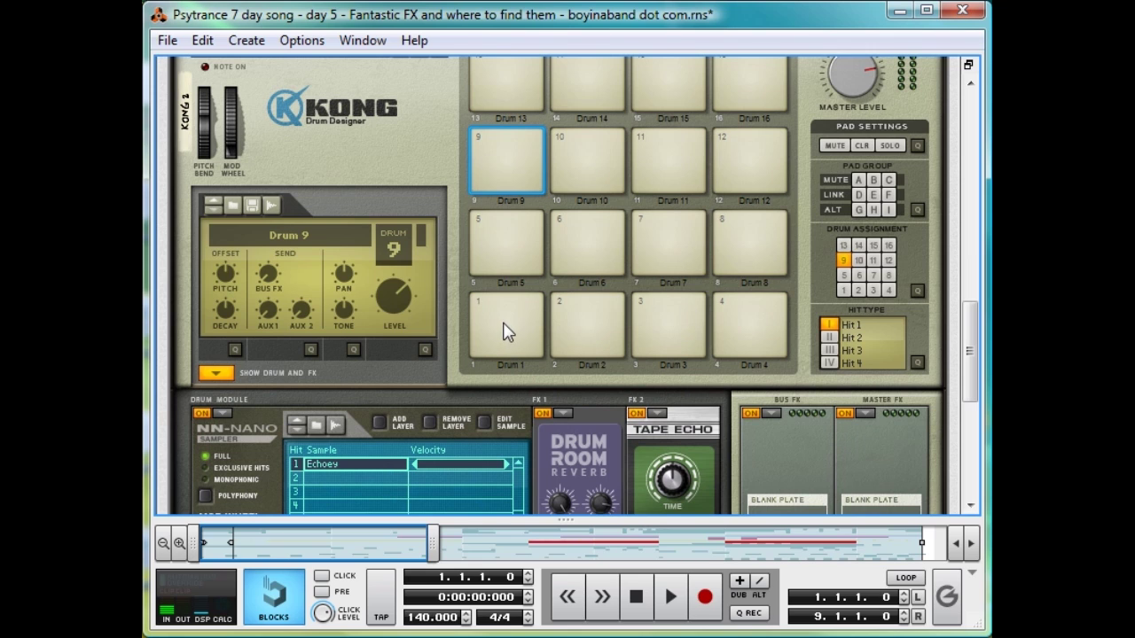
Replay pad 6's reverse sample, then enlarge the sequencer and scroll to the FX track lanes
{"action": "left_click", "coordinate": [596, 248]}
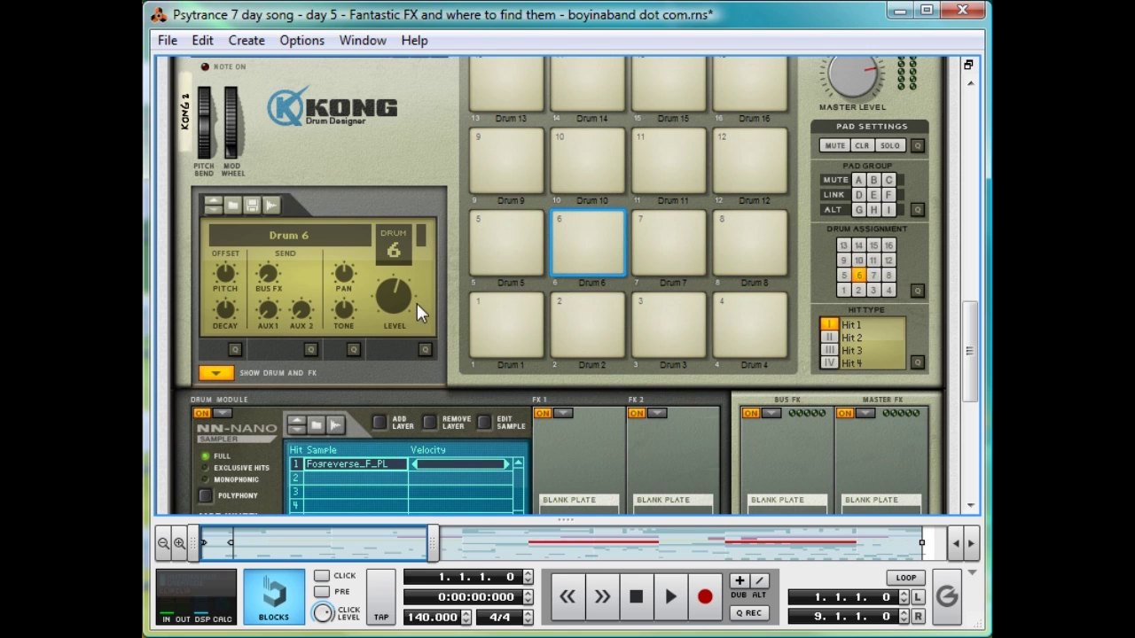
{"action": "left_click", "coordinate": [590, 239]}
{"action": "left_click_drag", "start_coordinate": [568, 520], "coordinate": [646, 61]}
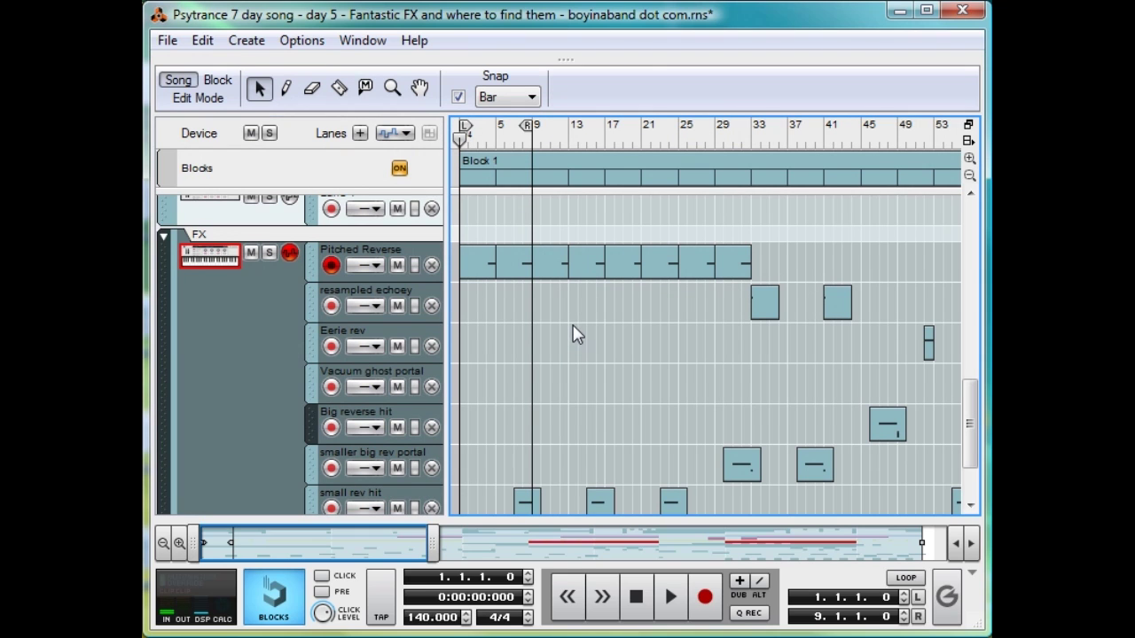
{"action": "scroll", "coordinate": [574, 315], "scroll_direction": "down", "scroll_amount": 2}
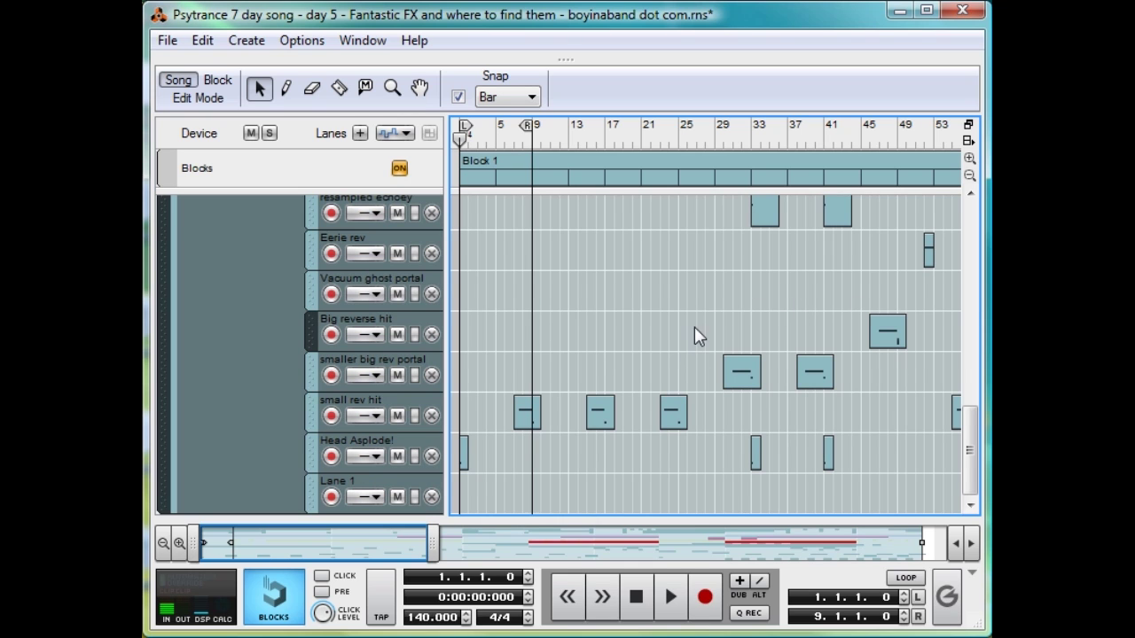
Open the small rev hit clip and set the playback position to bar 15
{"action": "double_click", "coordinate": [598, 413]}
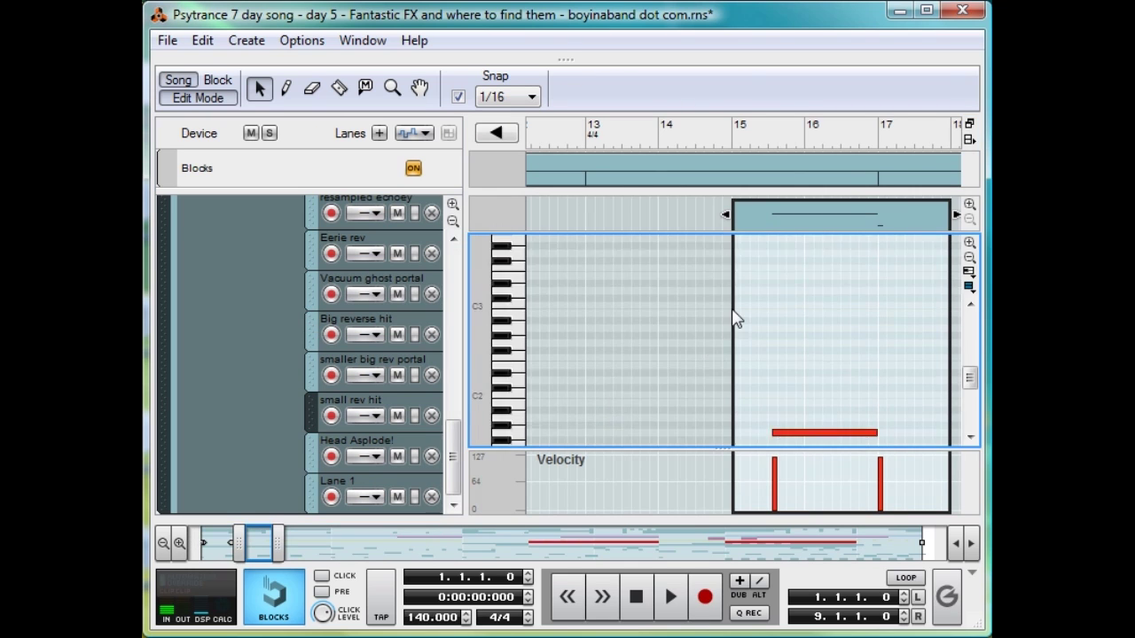
{"action": "scroll", "coordinate": [734, 319], "scroll_direction": "down", "scroll_amount": 3}
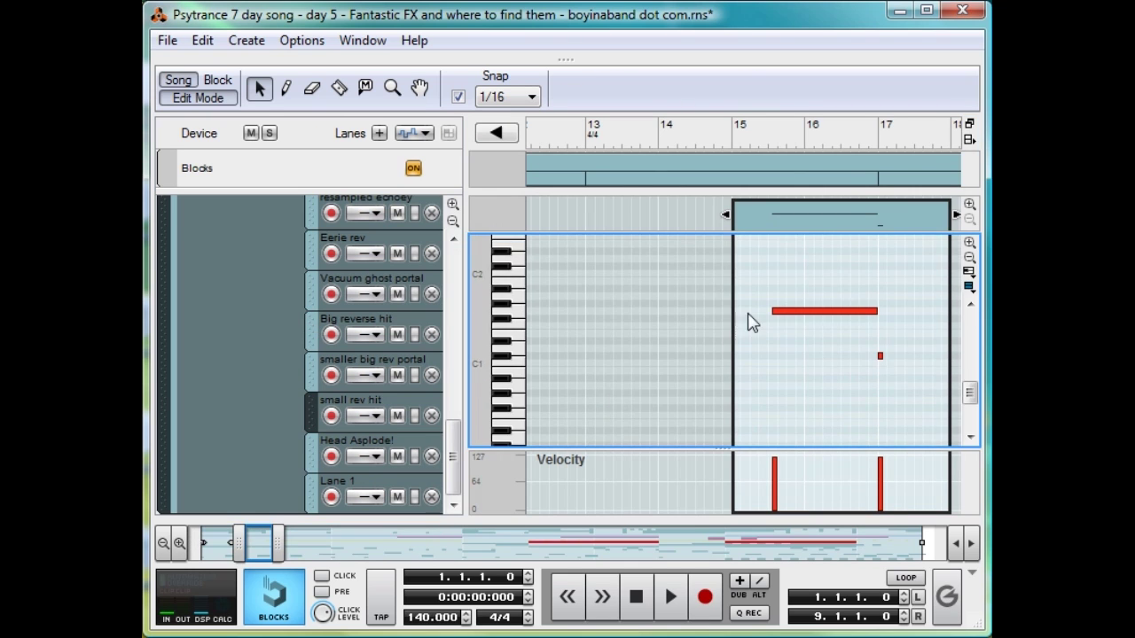
{"action": "left_click", "coordinate": [735, 139]}
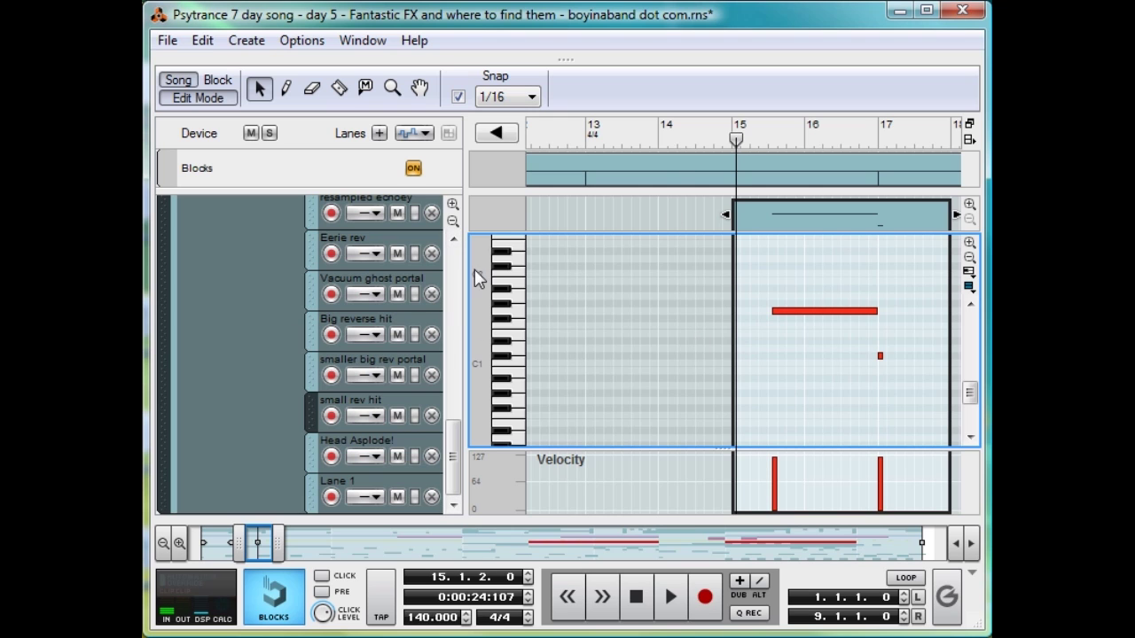
Solo the FX track and play the reverse into the hit from bar 15
{"action": "scroll", "coordinate": [456, 434], "scroll_direction": "up", "scroll_amount": 3}
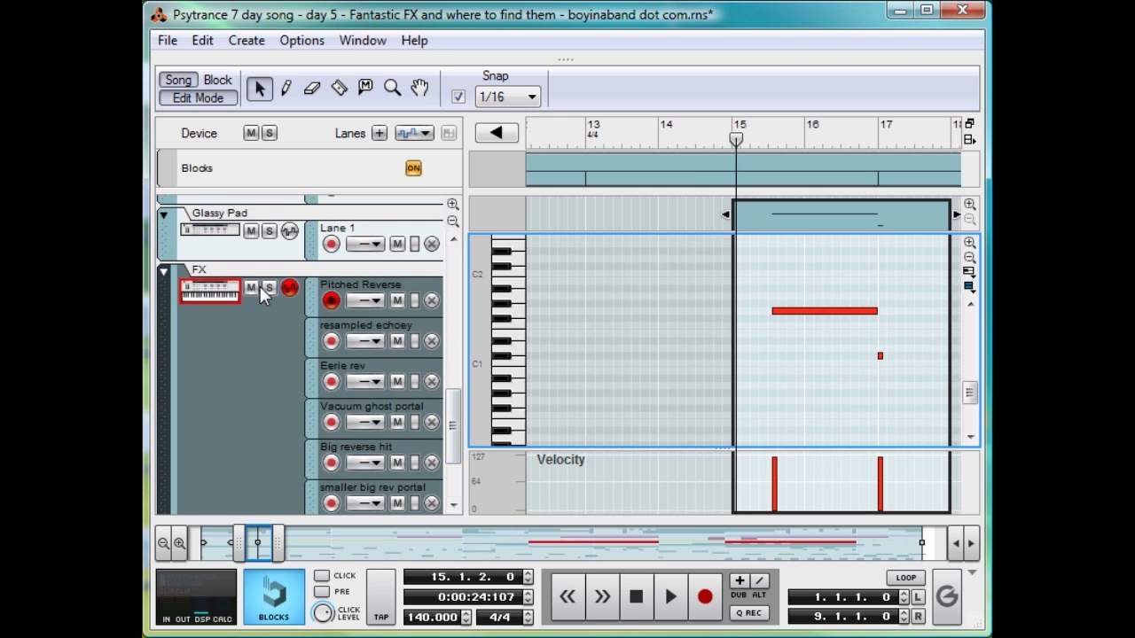
{"action": "left_click", "coordinate": [267, 286]}
{"action": "key", "text": "space"}
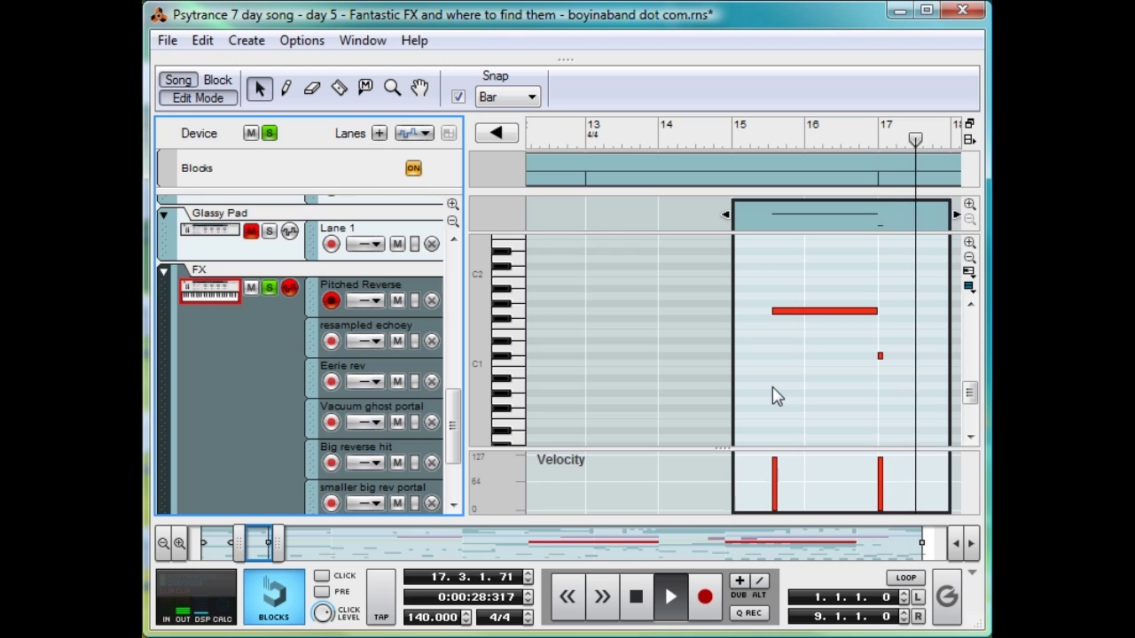
{"action": "key", "text": "space"}
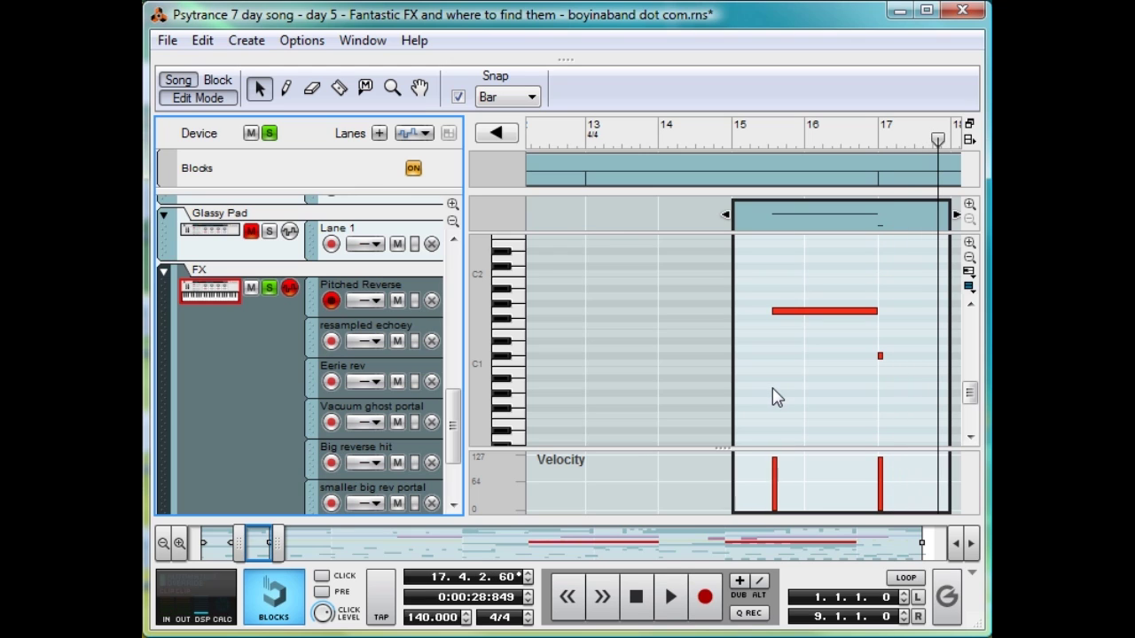